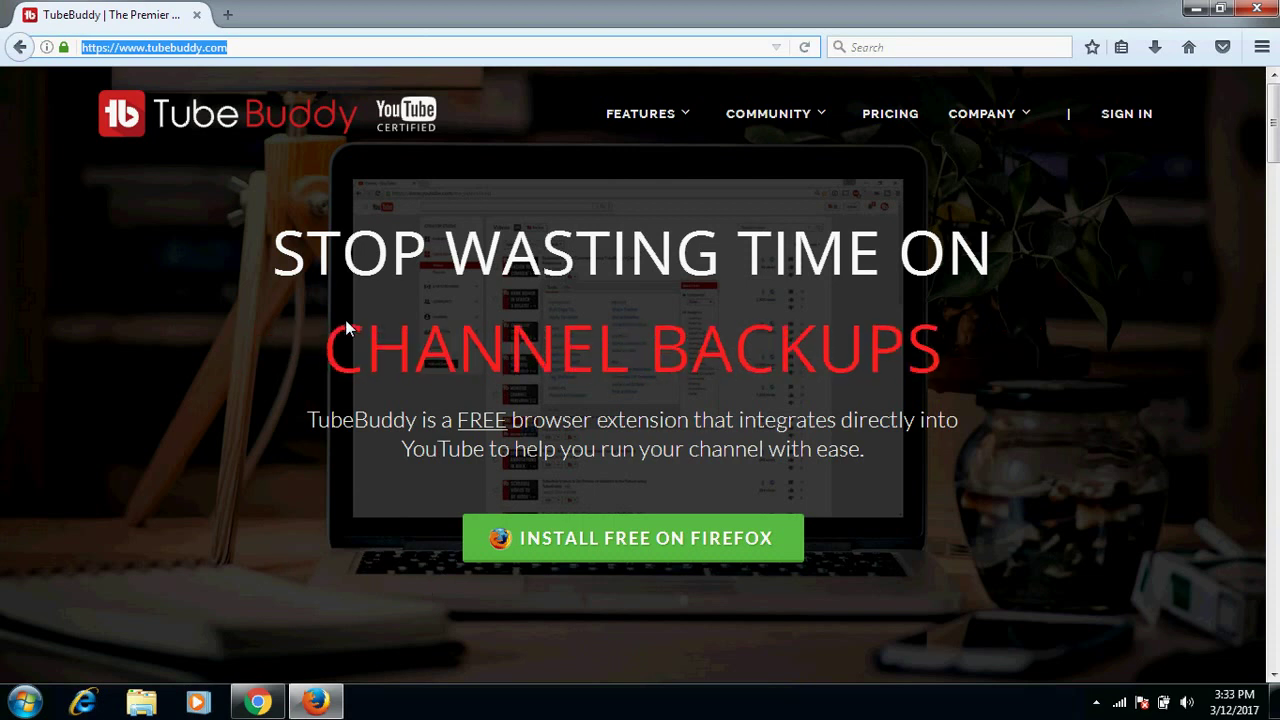
Close the Firefox window with the TubeBuddy website and switch to Chrome with YouTube Creator Studio.
left_click(233, 46)
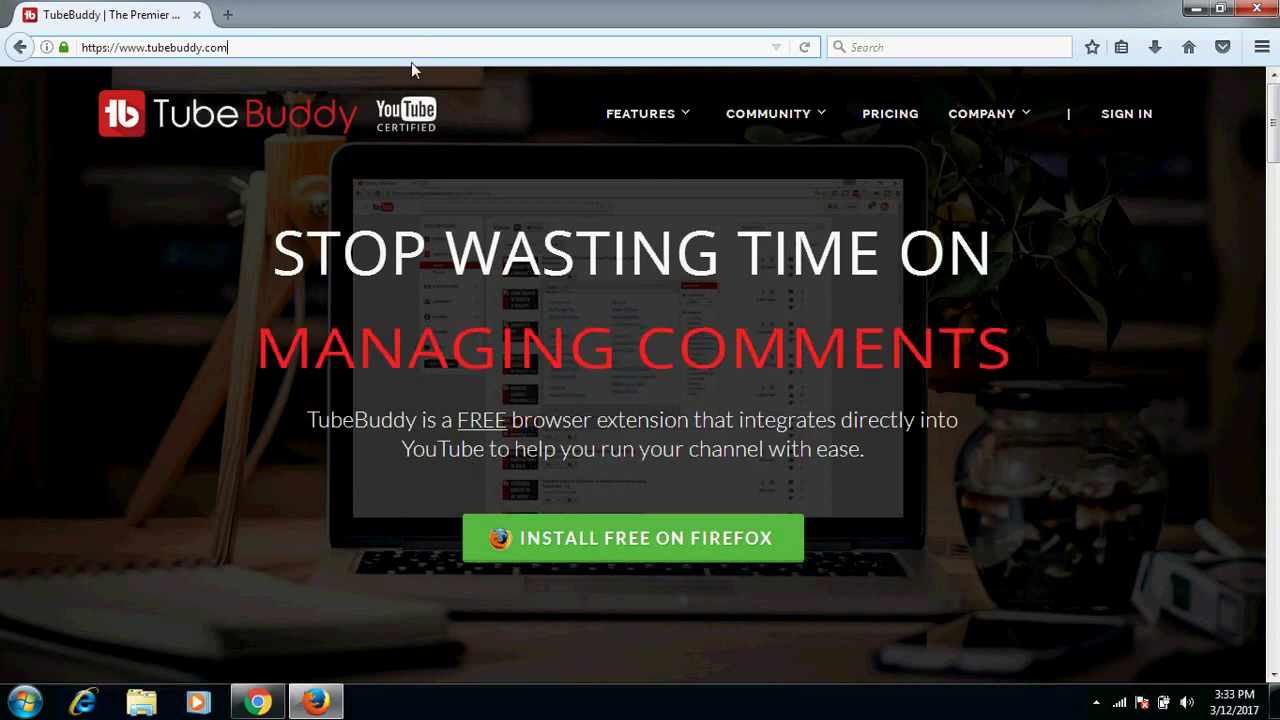
left_click(1257, 8)
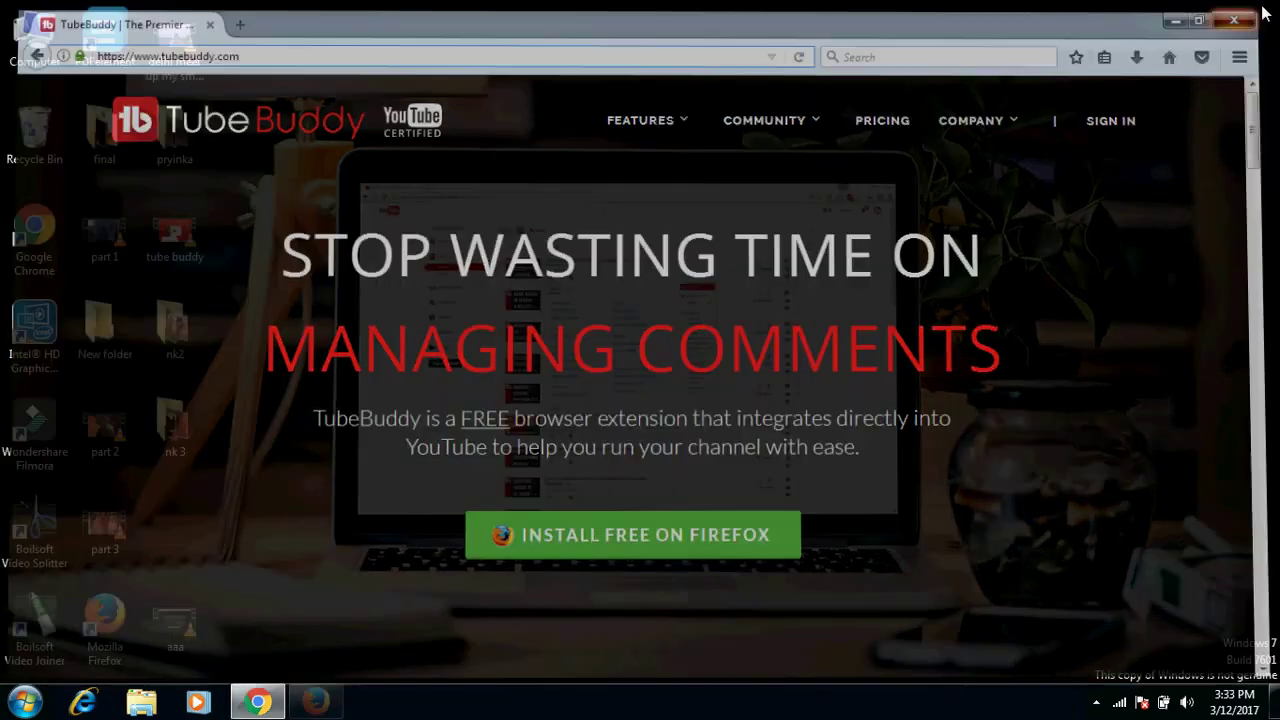
left_click(258, 702)
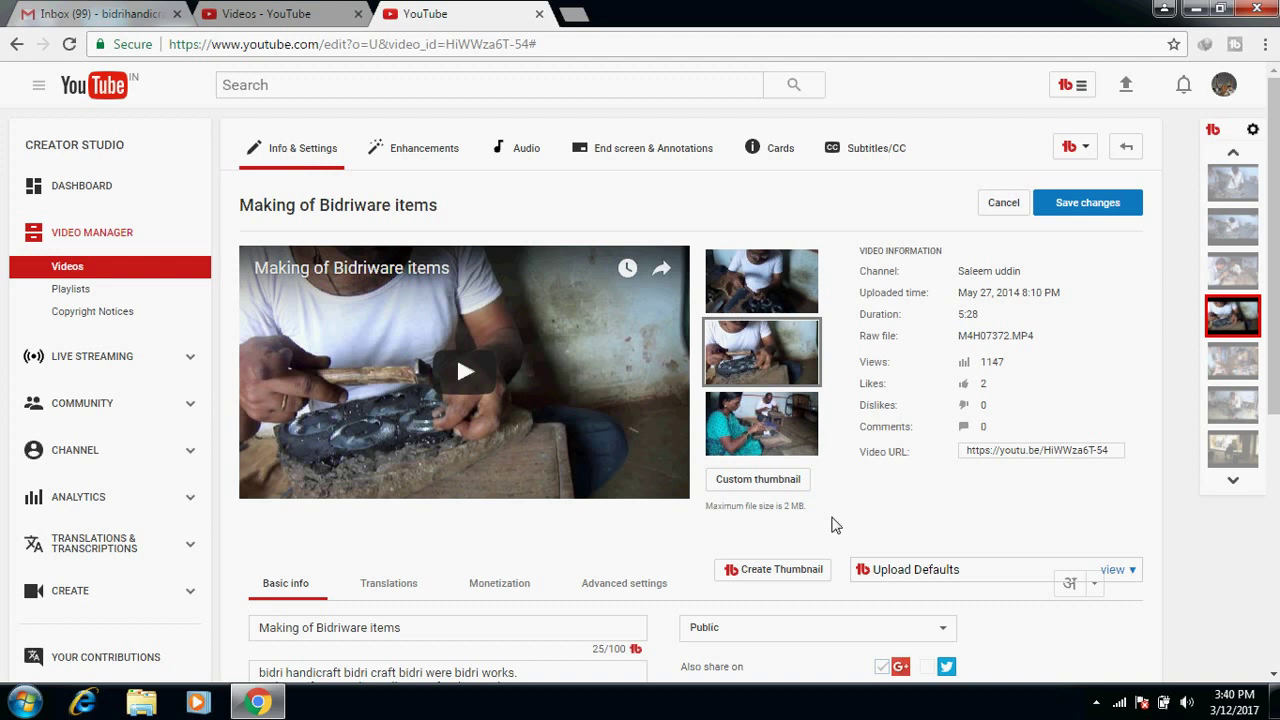
Open Tag Explorer from the Making of Bidriware items video's edit page and explore the tag "nokia 3310".
key("ctrl+shift+Tab")
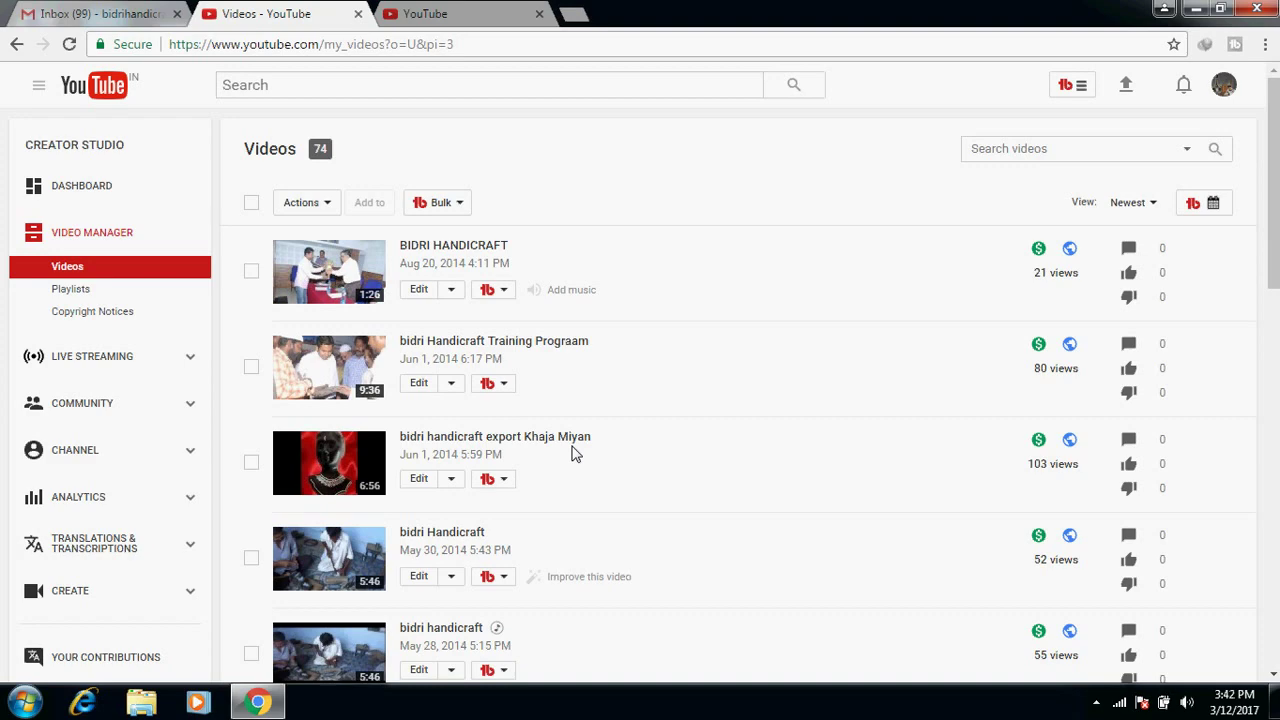
left_click(450, 10)
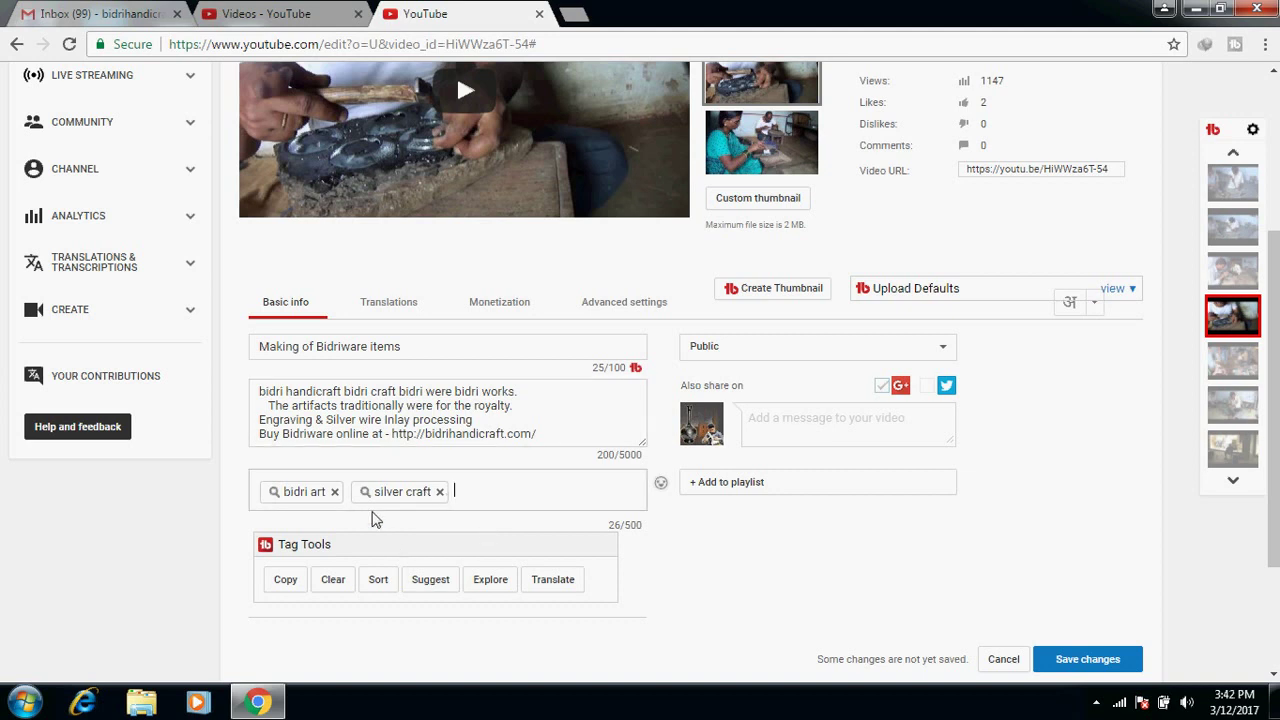
scroll(546, 522, "down", 1)
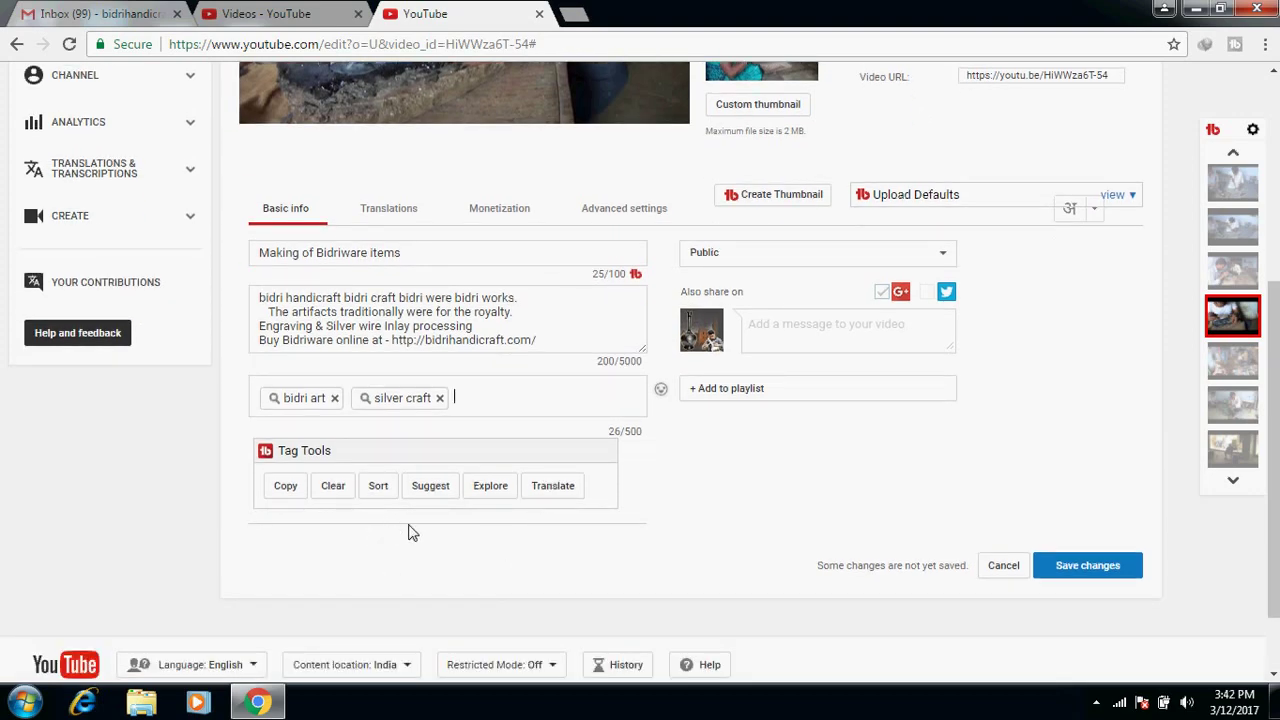
left_click(490, 488)
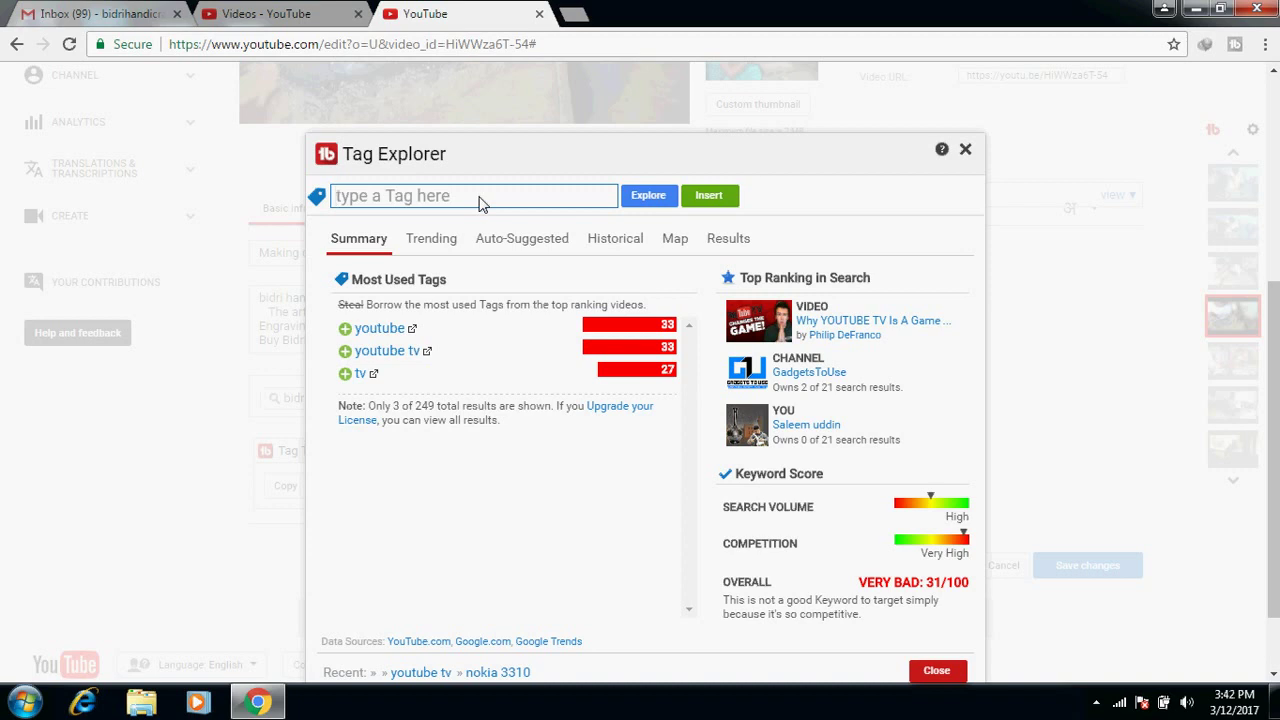
type("no")
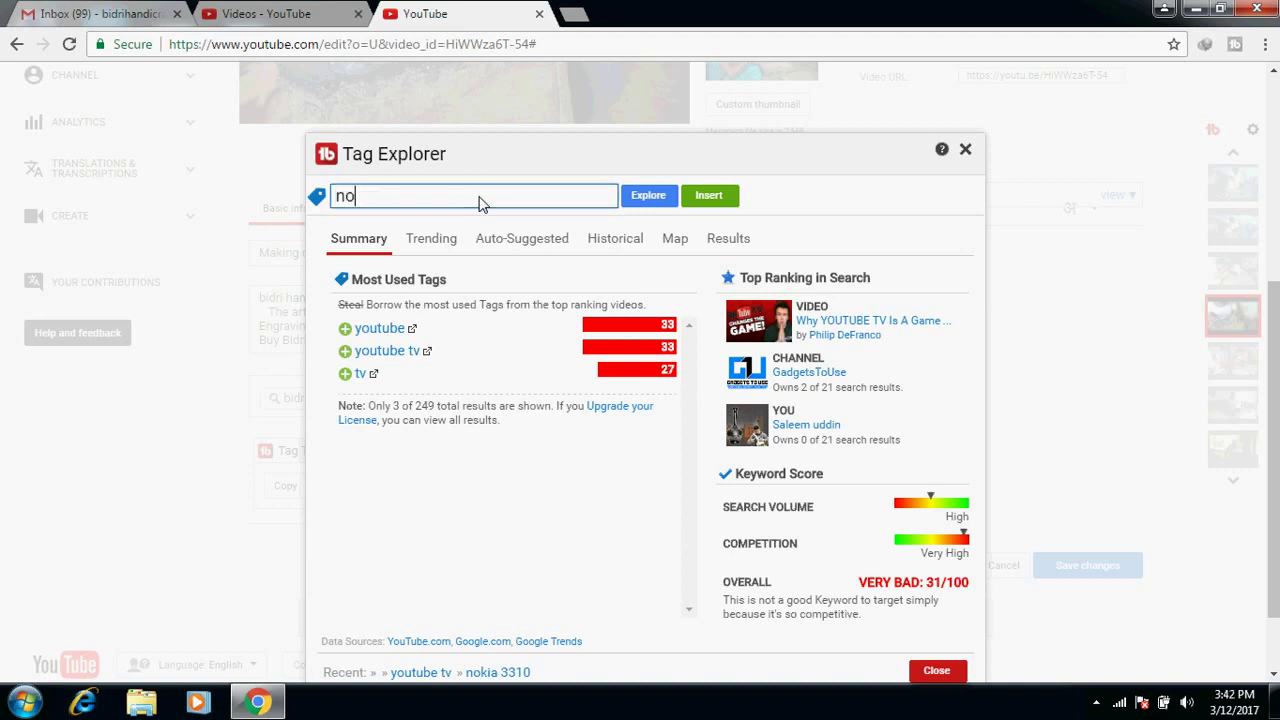
type("kia 3310")
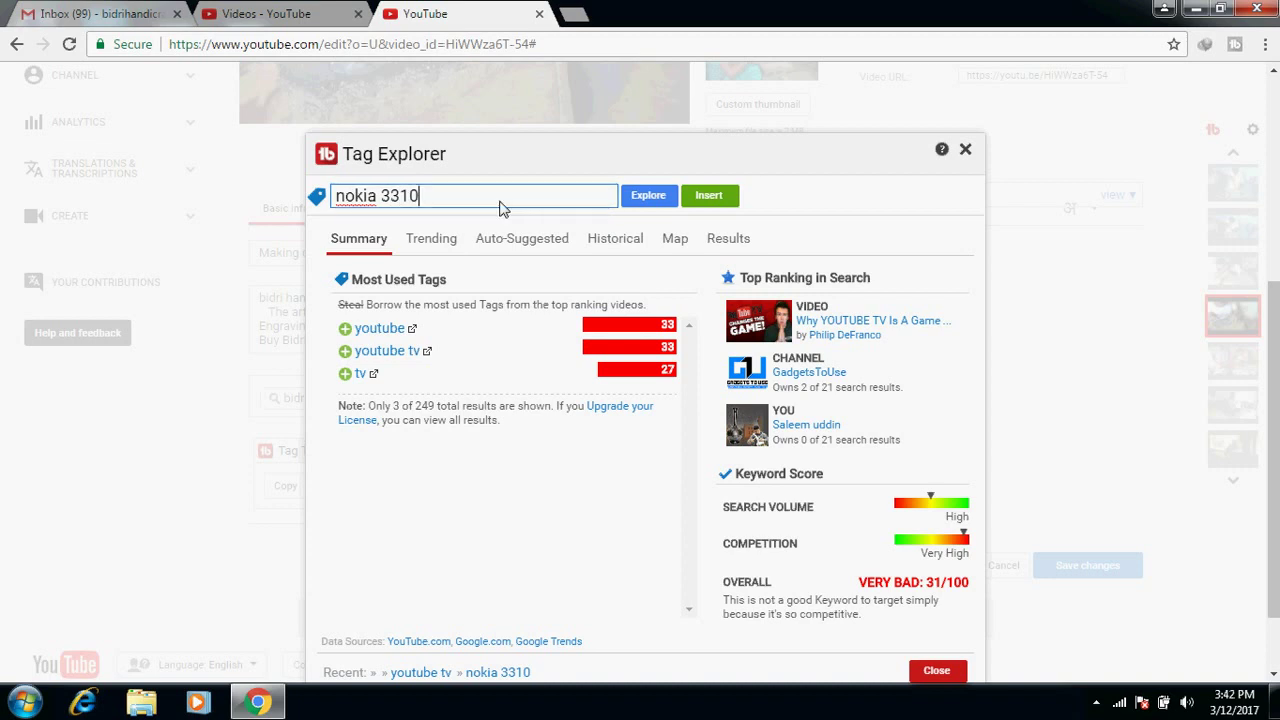
left_click(646, 197)
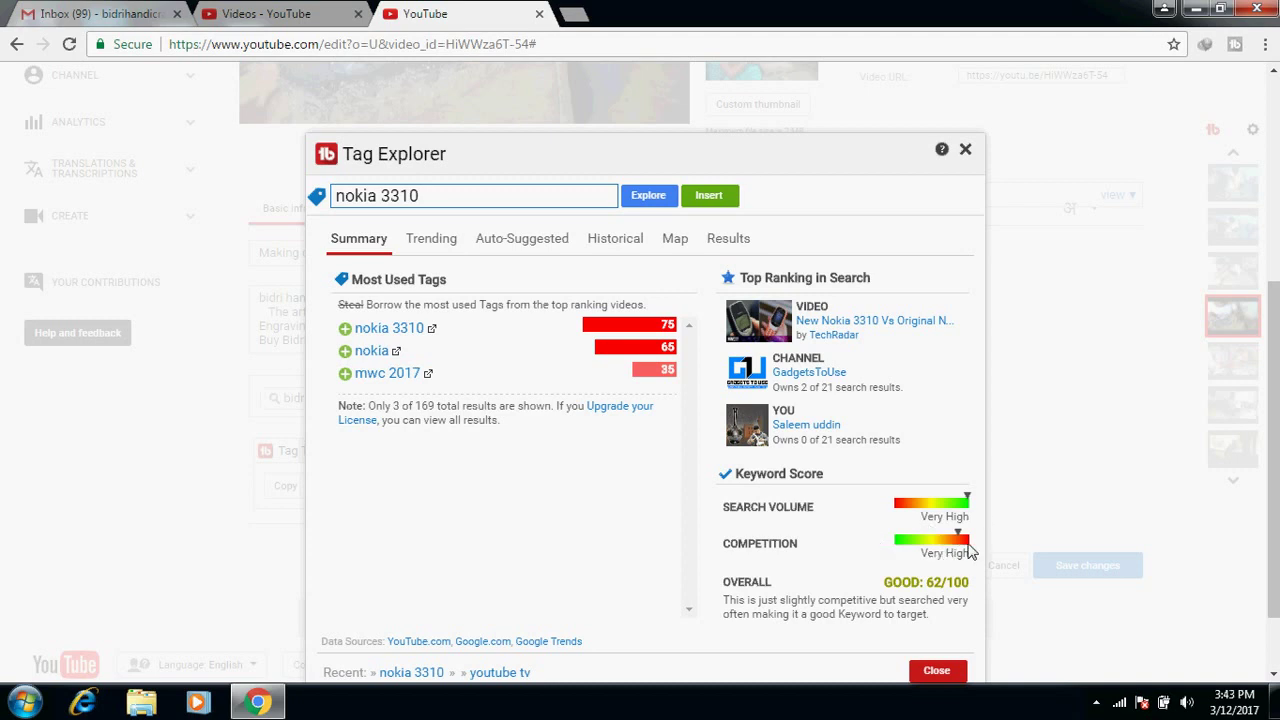
Review the trending and auto-suggested tags for nokia 3310, and close Tag Explorer.
left_click(442, 249)
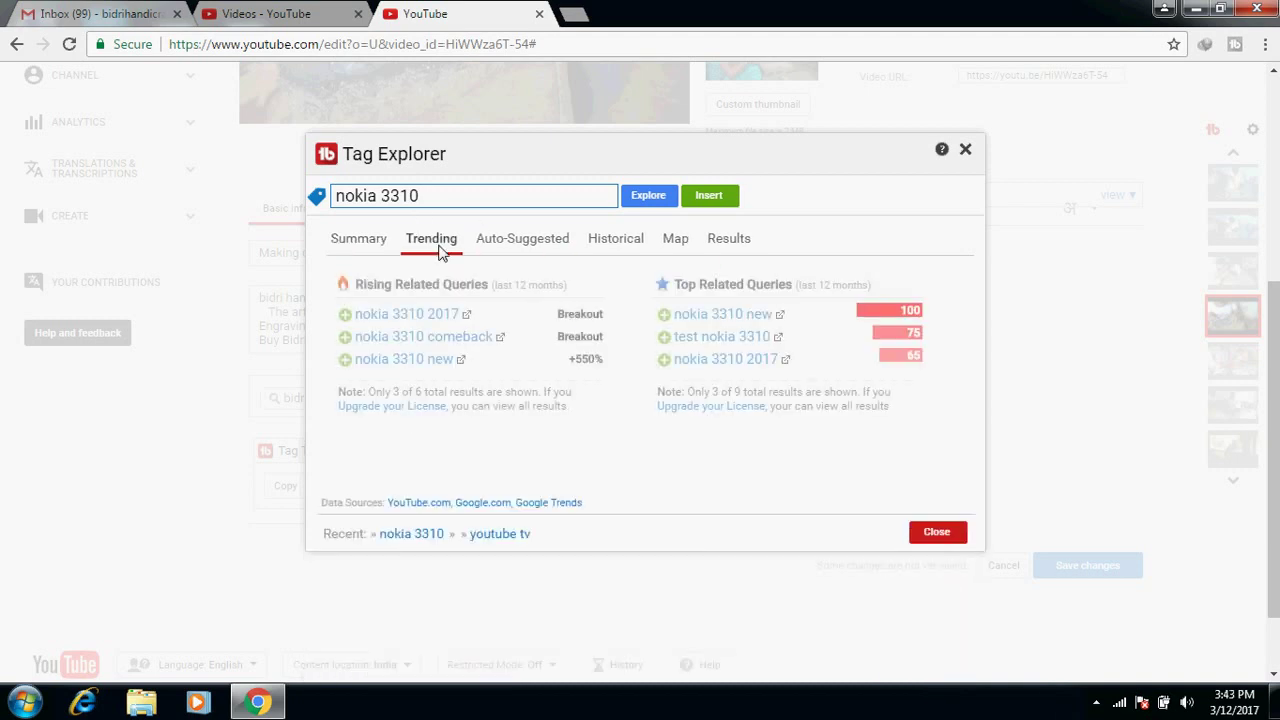
left_click(531, 250)
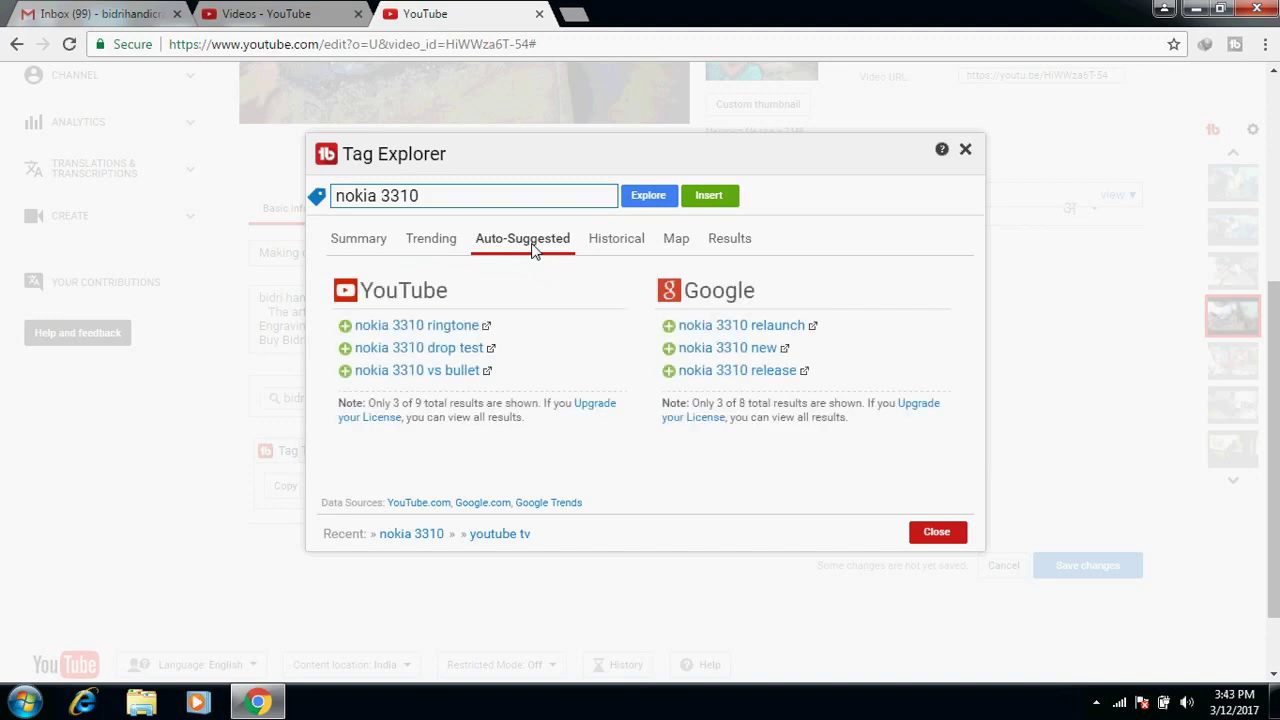
left_click(965, 150)
View TubeBuddy's suggested tags for the Making of Bidriware items video and close the suggestions.
scroll(548, 470, "down", 5)
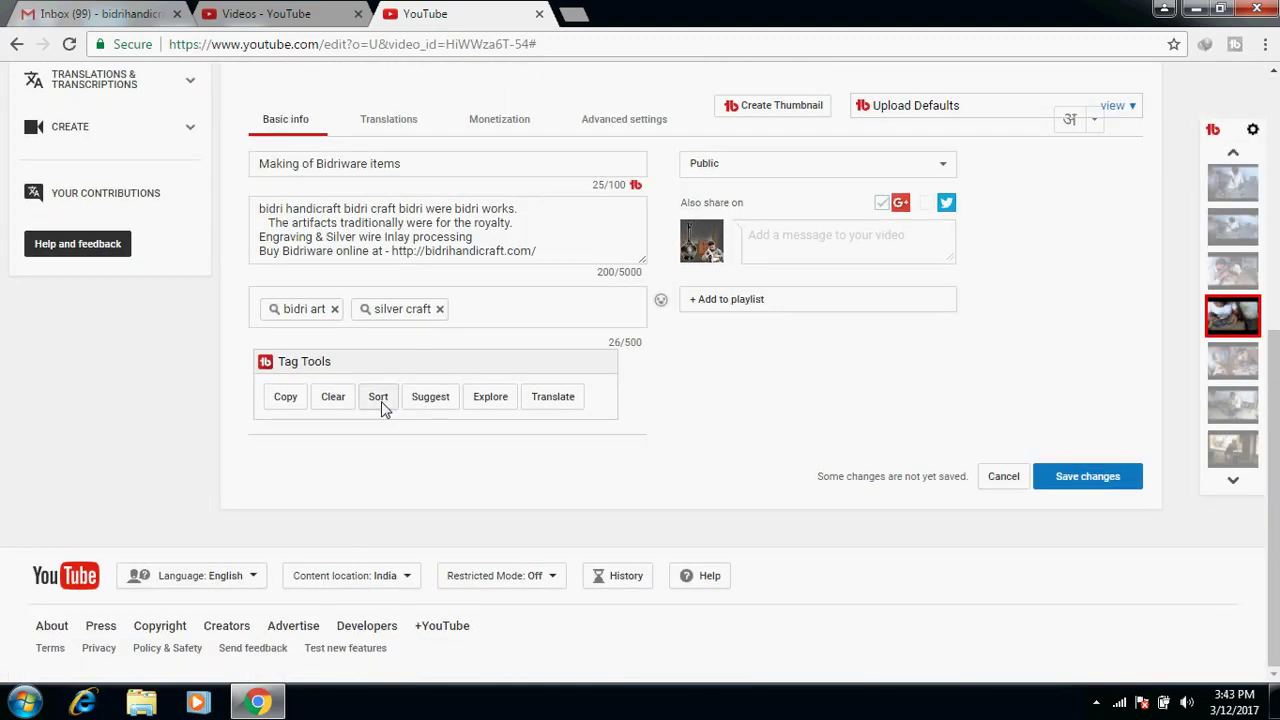
left_click(430, 400)
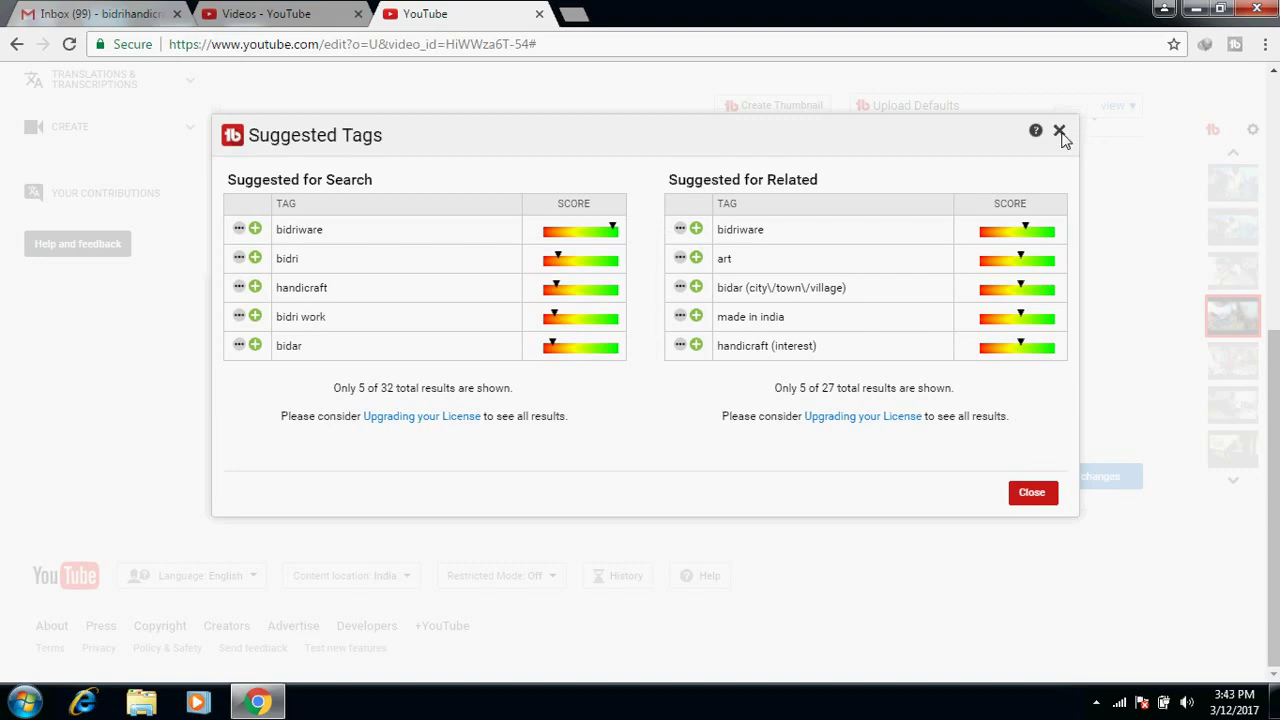
left_click(1060, 132)
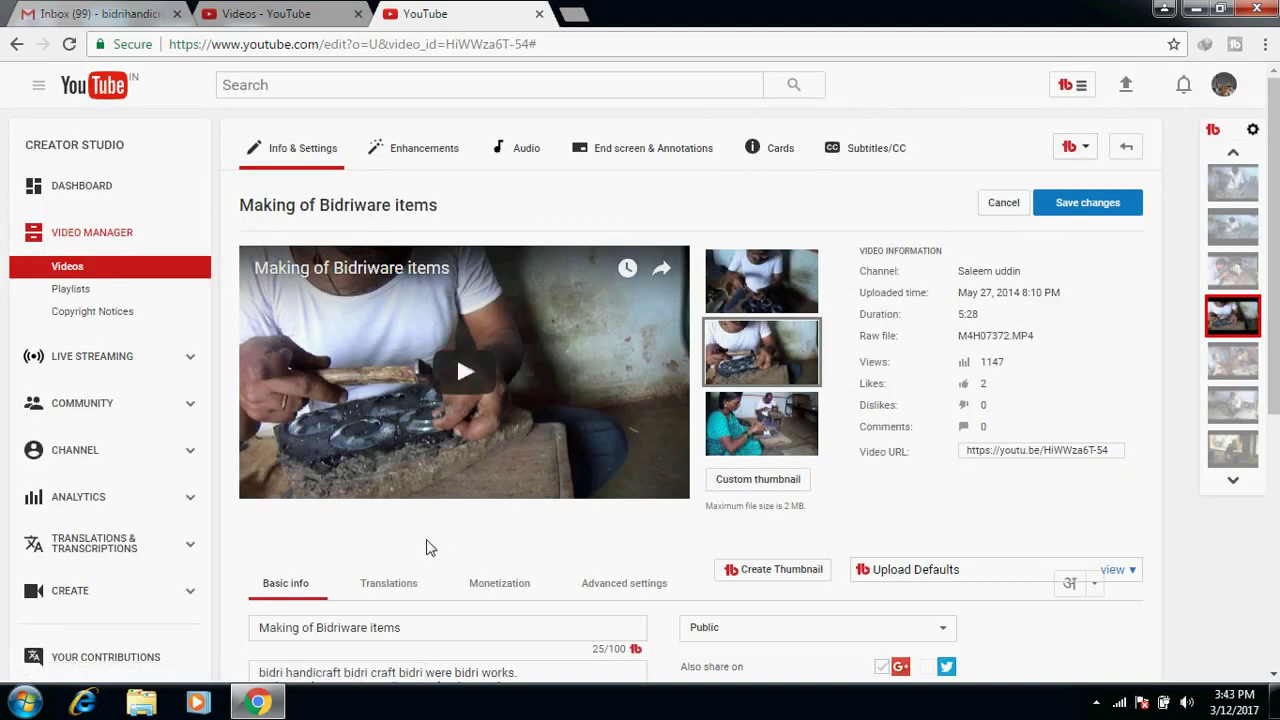
Open Tag Translator for the video's tags and examine the top languages spoken by the channel's audience.
scroll(426, 547, "down", 4)
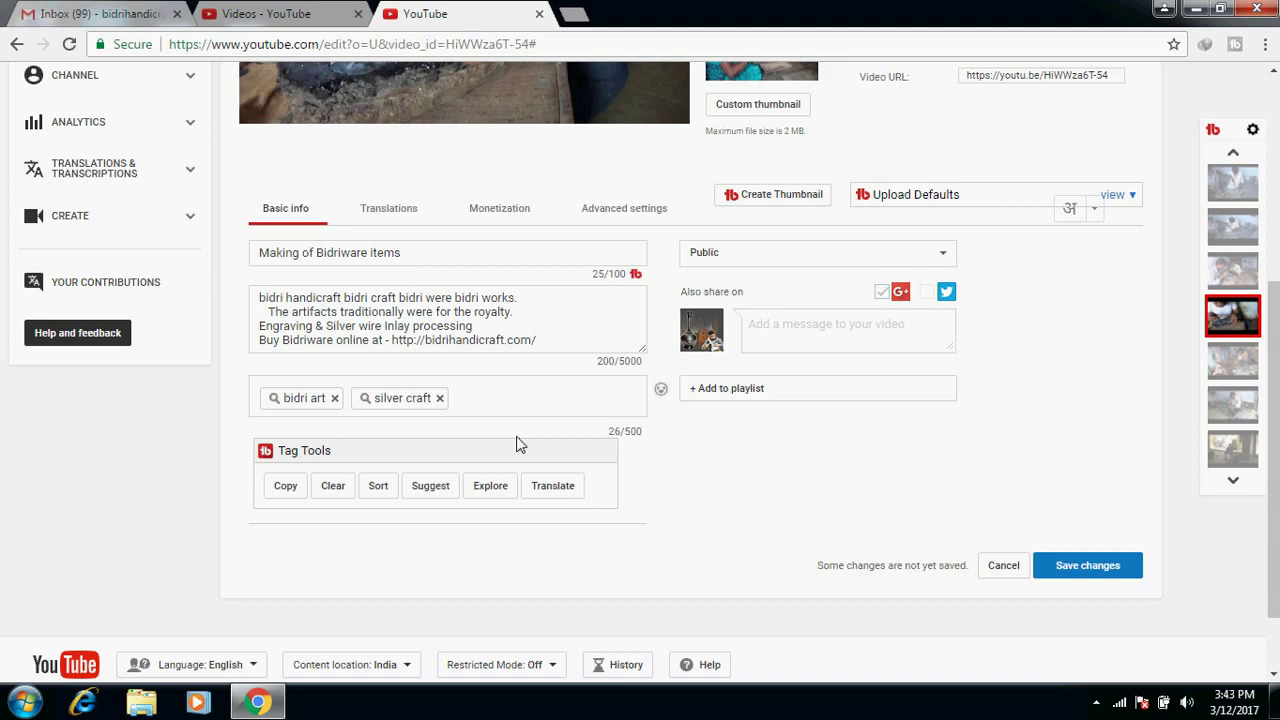
scroll(700, 410, "down", 1)
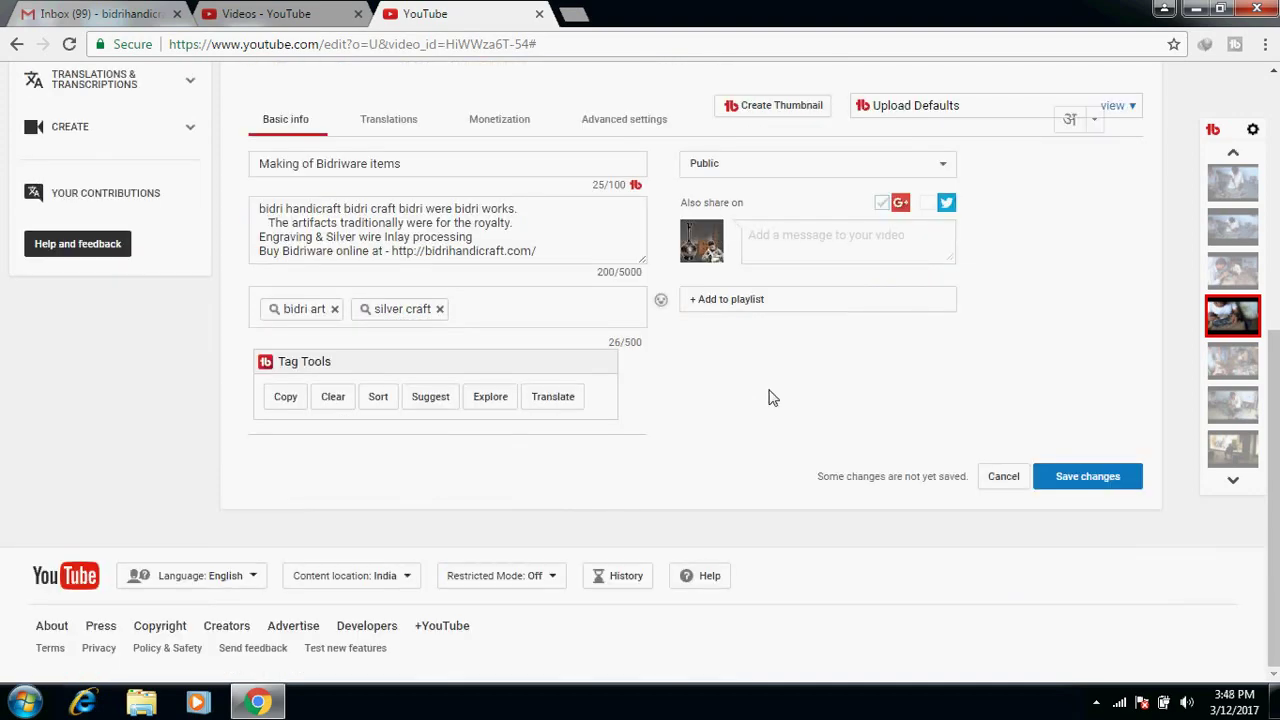
left_click(556, 400)
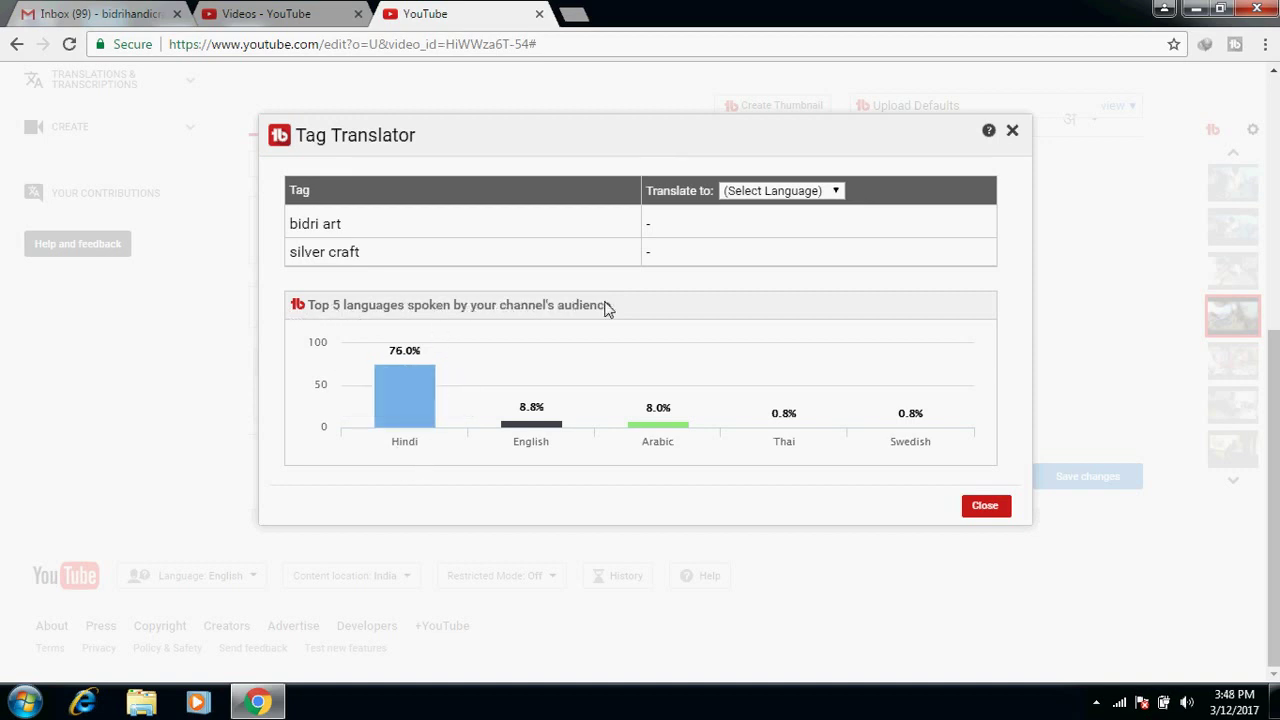
mouse_move(418, 414)
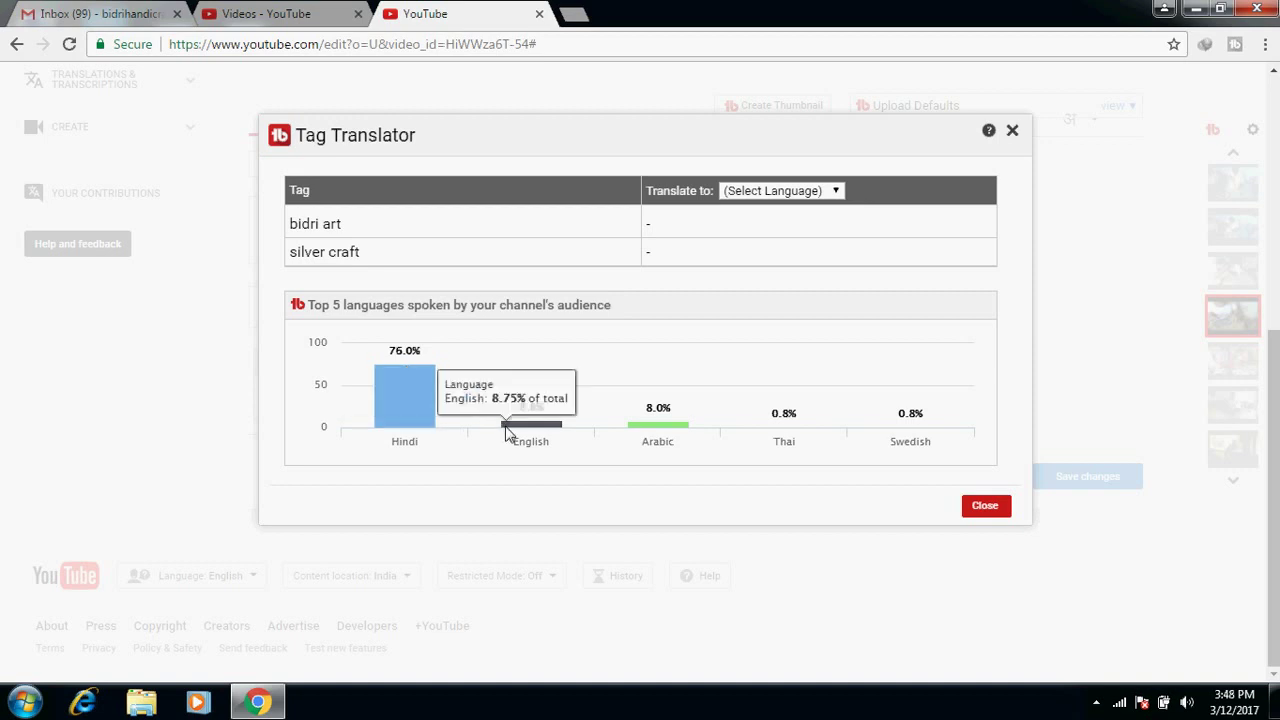
mouse_move(930, 427)
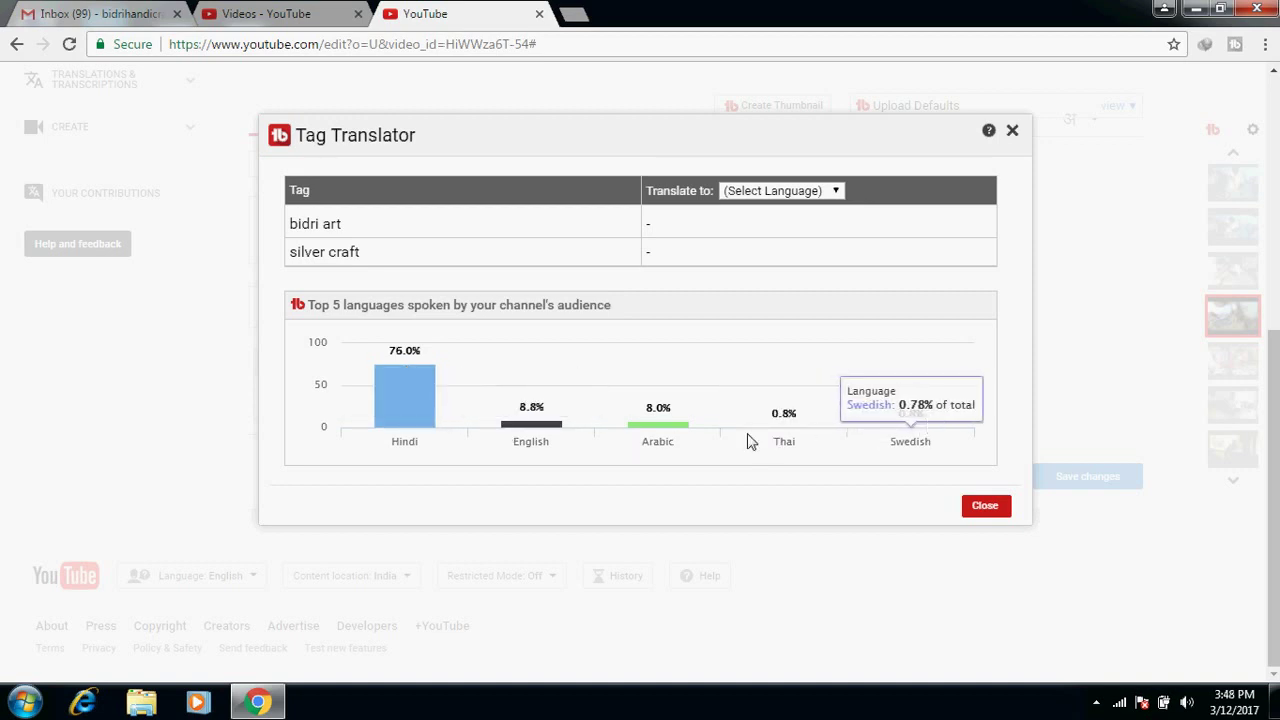
mouse_move(676, 421)
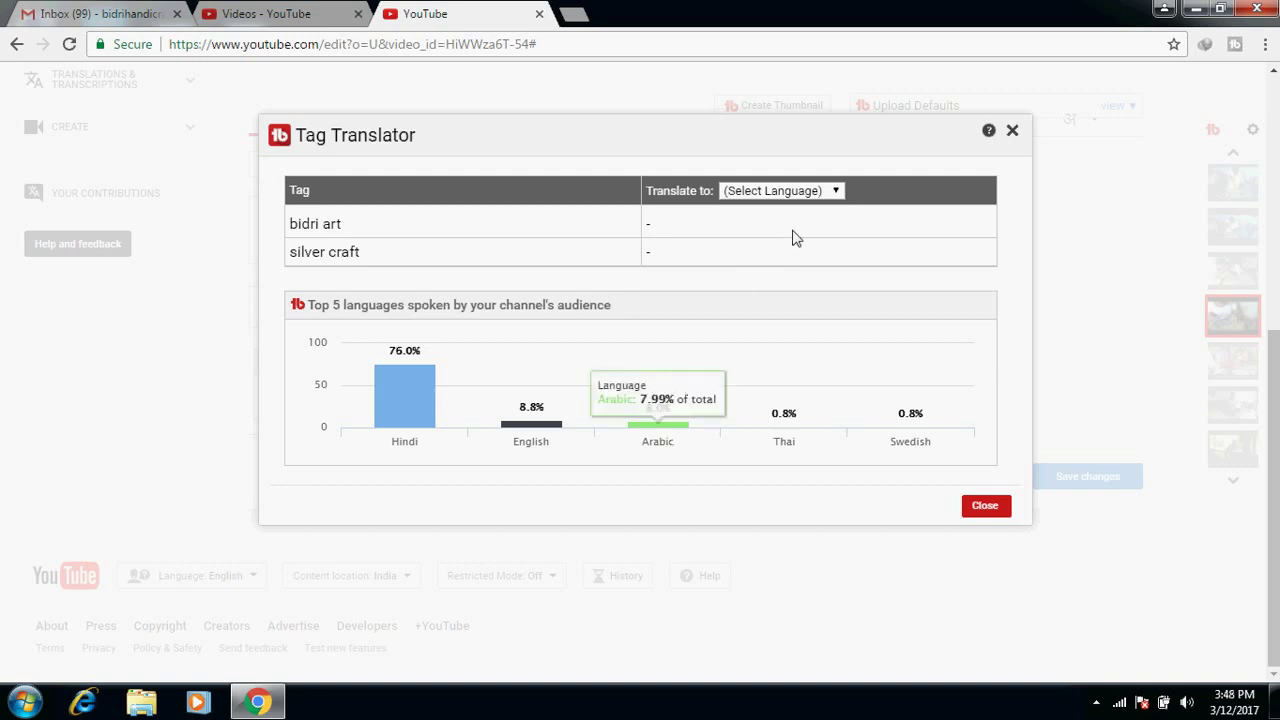
Preview the translations of the tags bidri art and silver craft in Arabic and in Swedish.
left_click(819, 193)
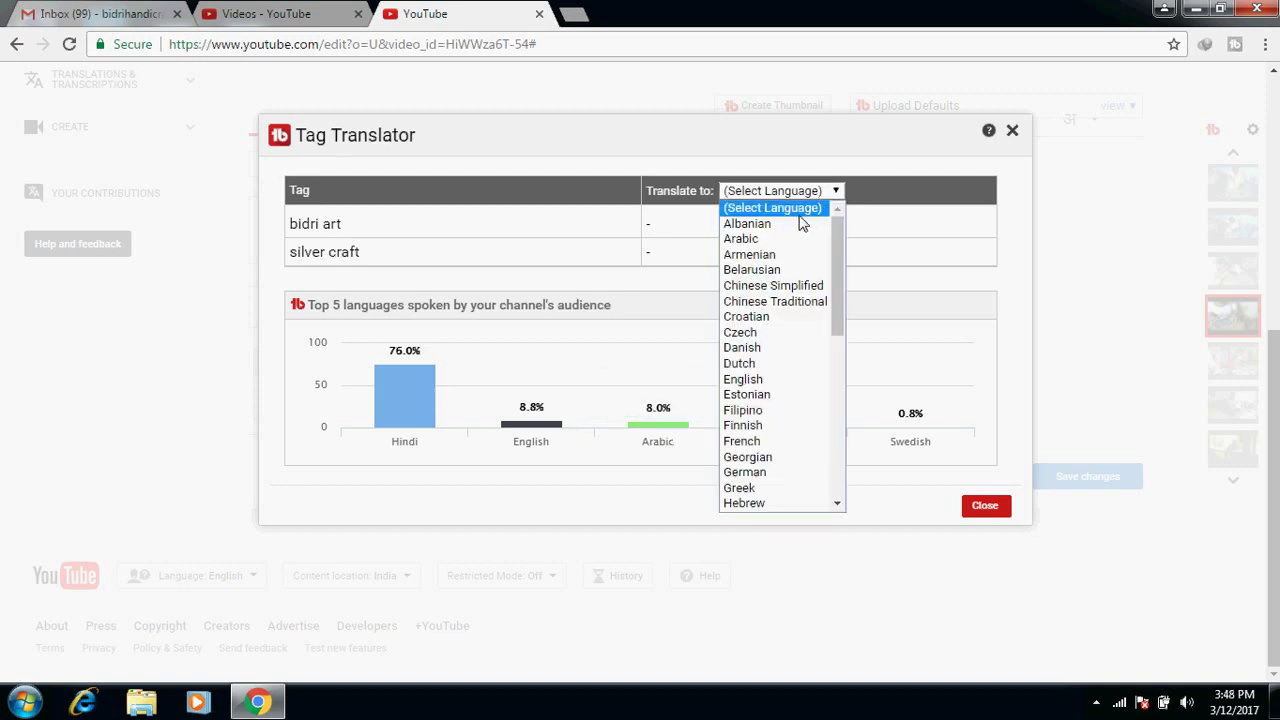
left_click(782, 239)
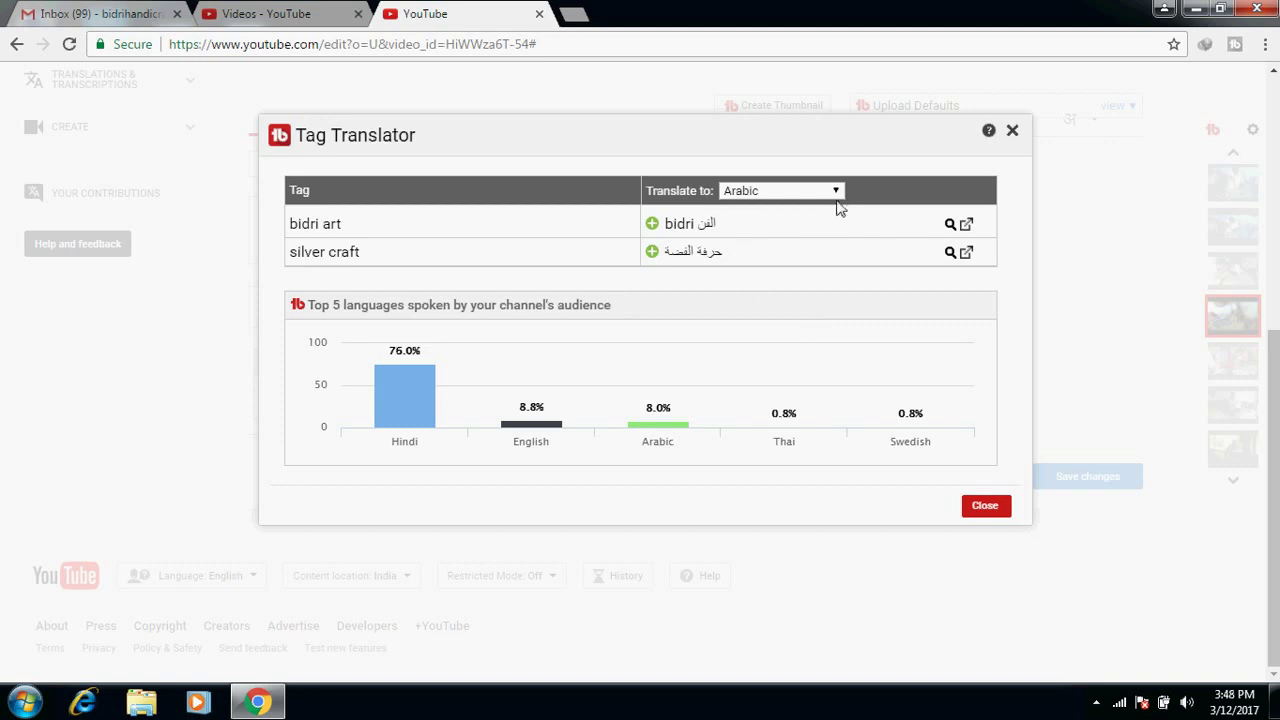
left_click(816, 195)
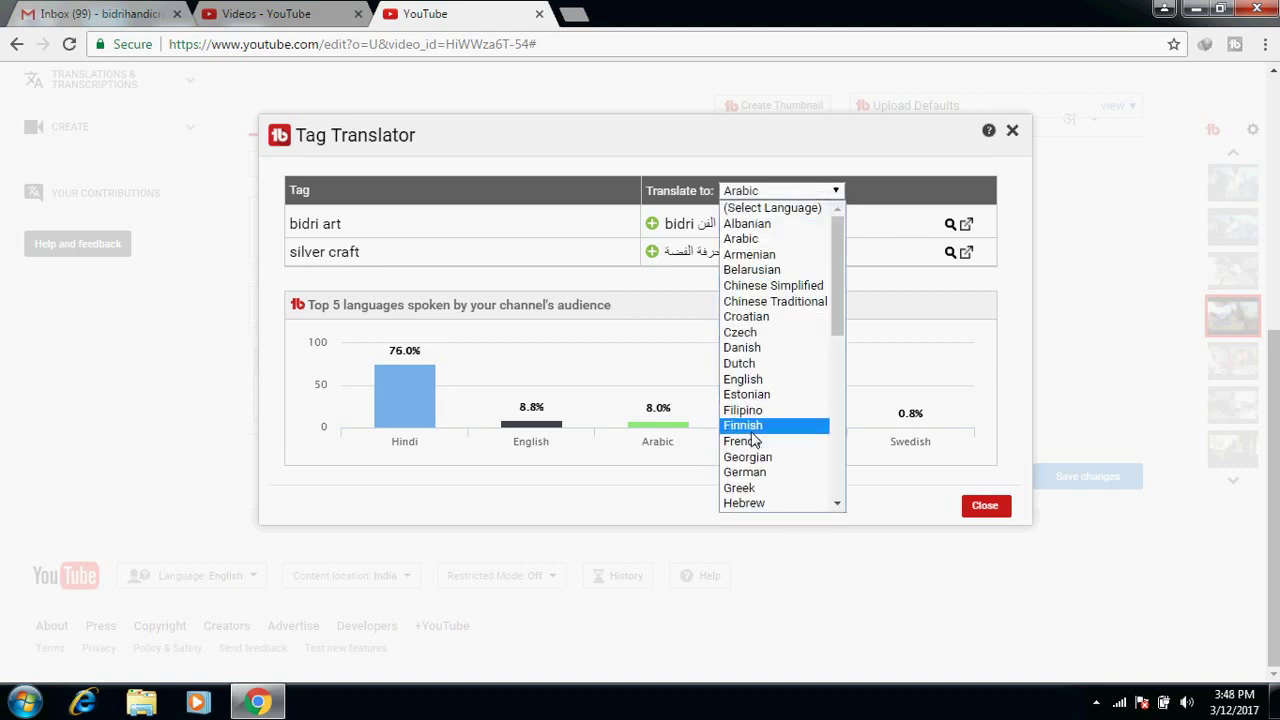
scroll(745, 435, "down", 5)
scroll(760, 322, "up", 2)
scroll(760, 322, "down", 2)
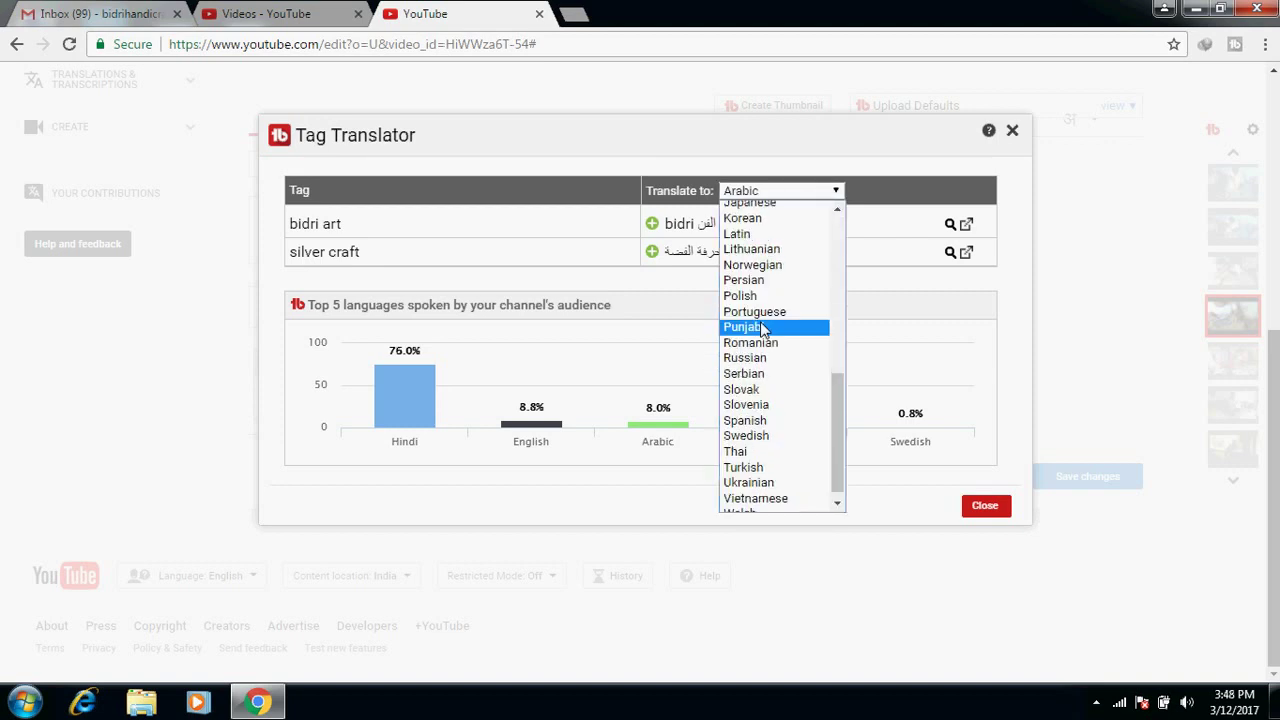
left_click(775, 427)
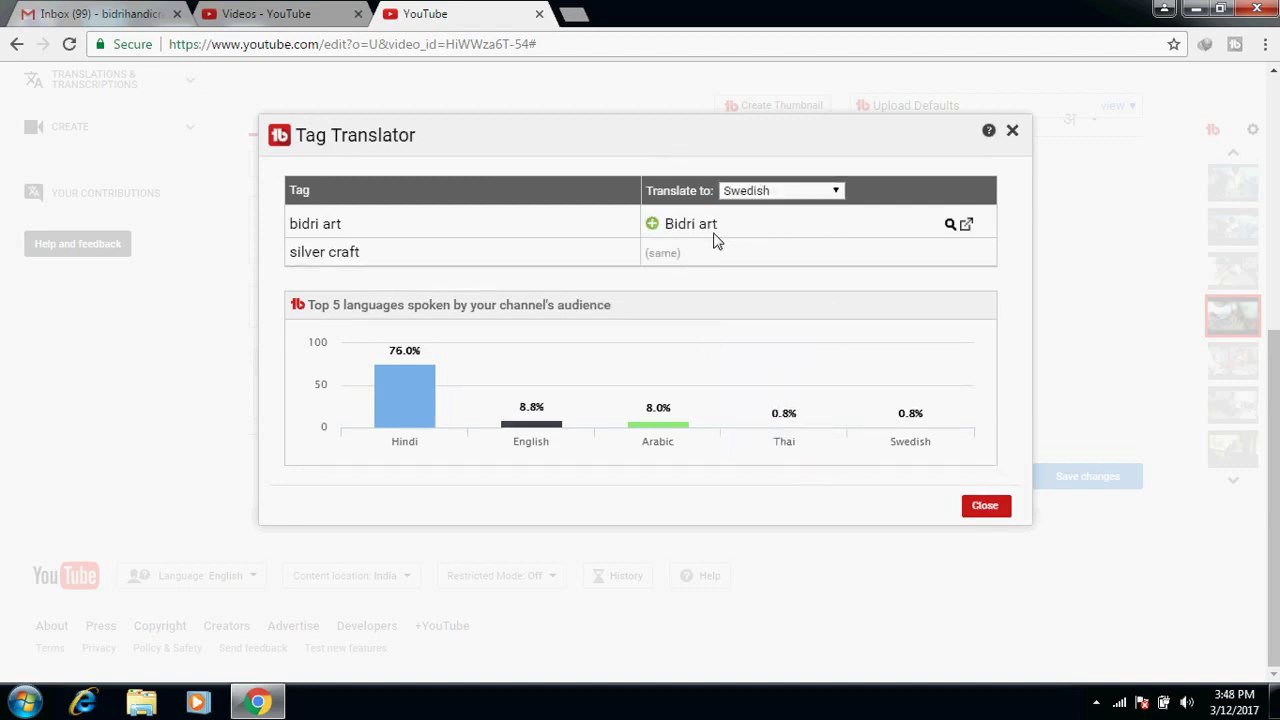
Translate the tags into Russian, select the translated text for bidri art, and close Tag Translator.
left_click(795, 191)
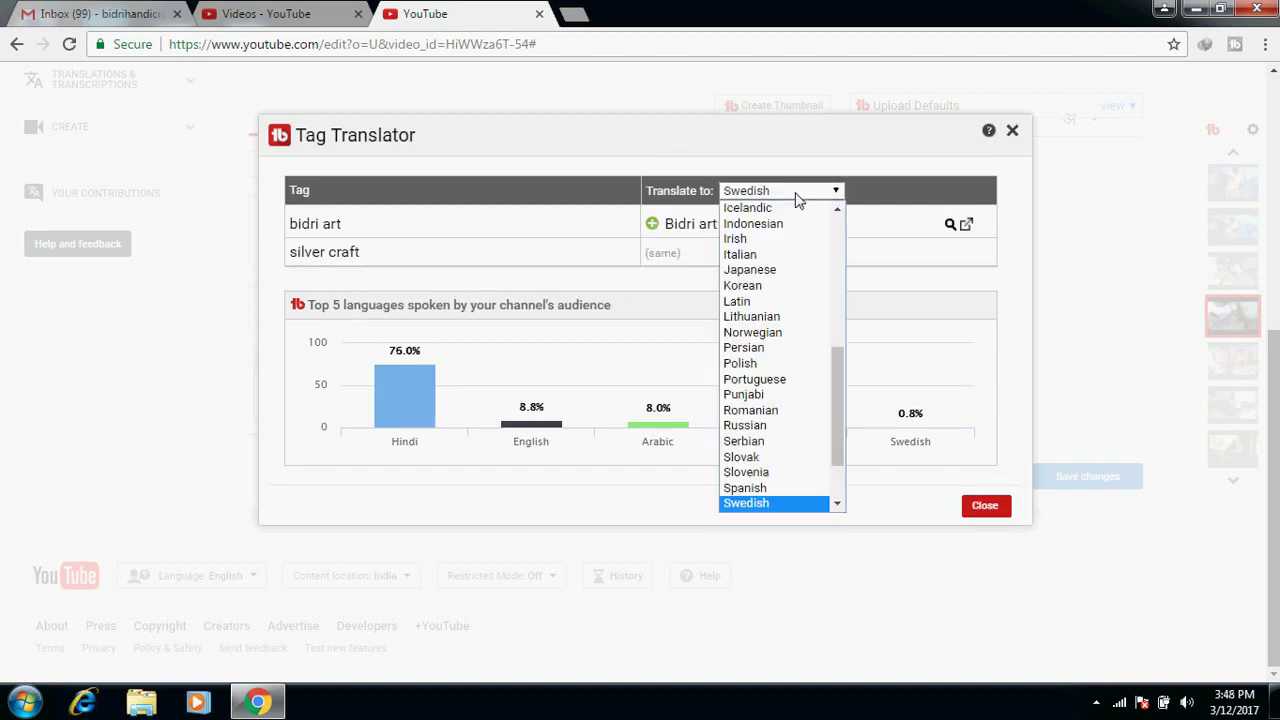
left_click(766, 428)
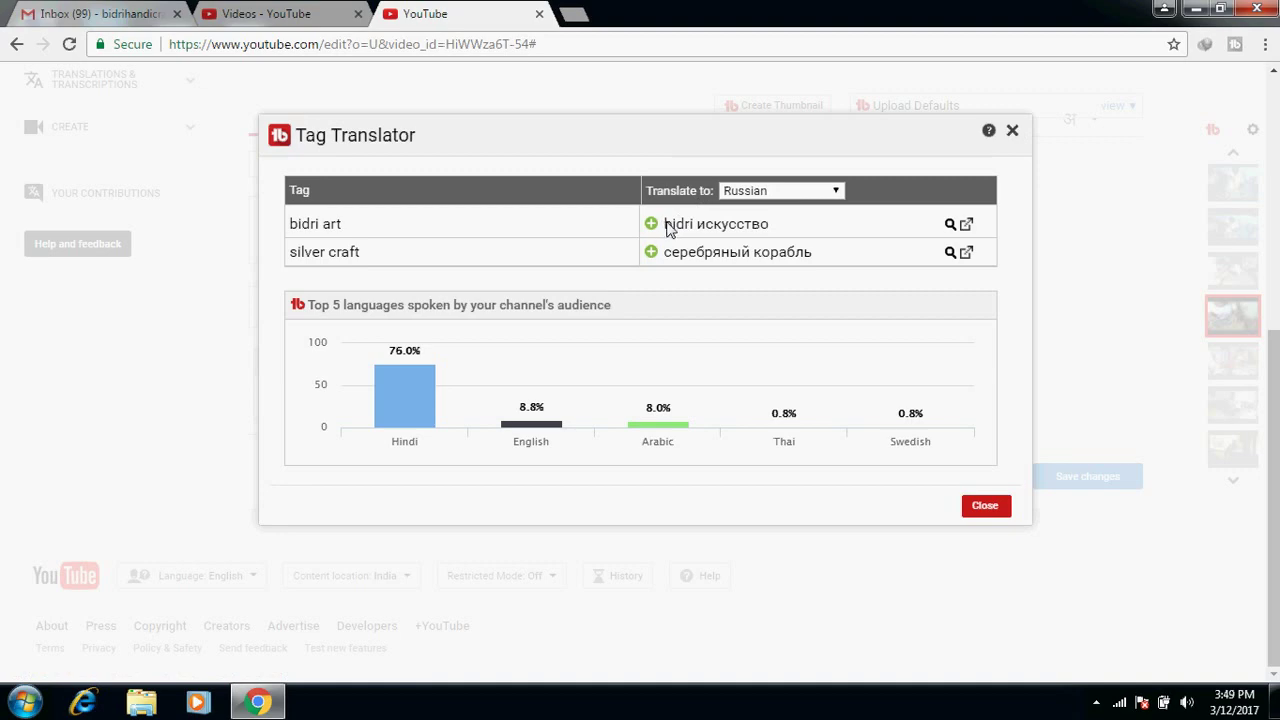
left_click_drag(666, 224, 764, 226)
right_click(753, 231)
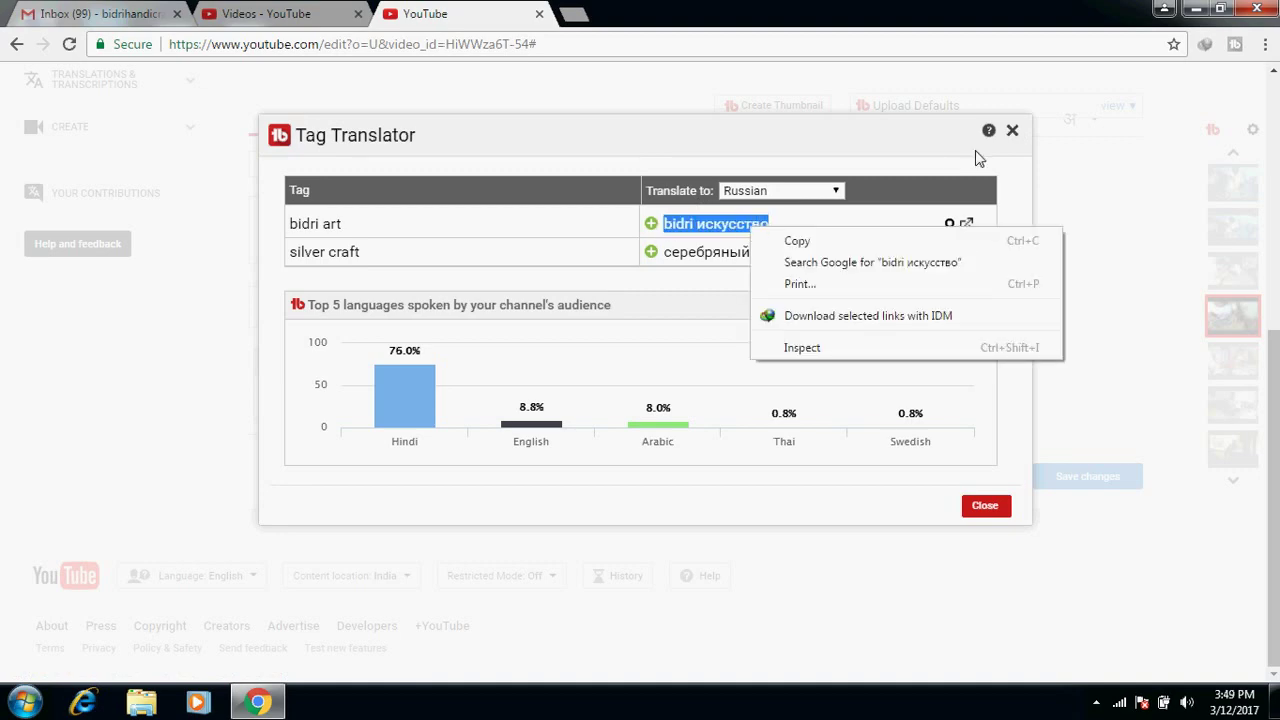
left_click(1010, 131)
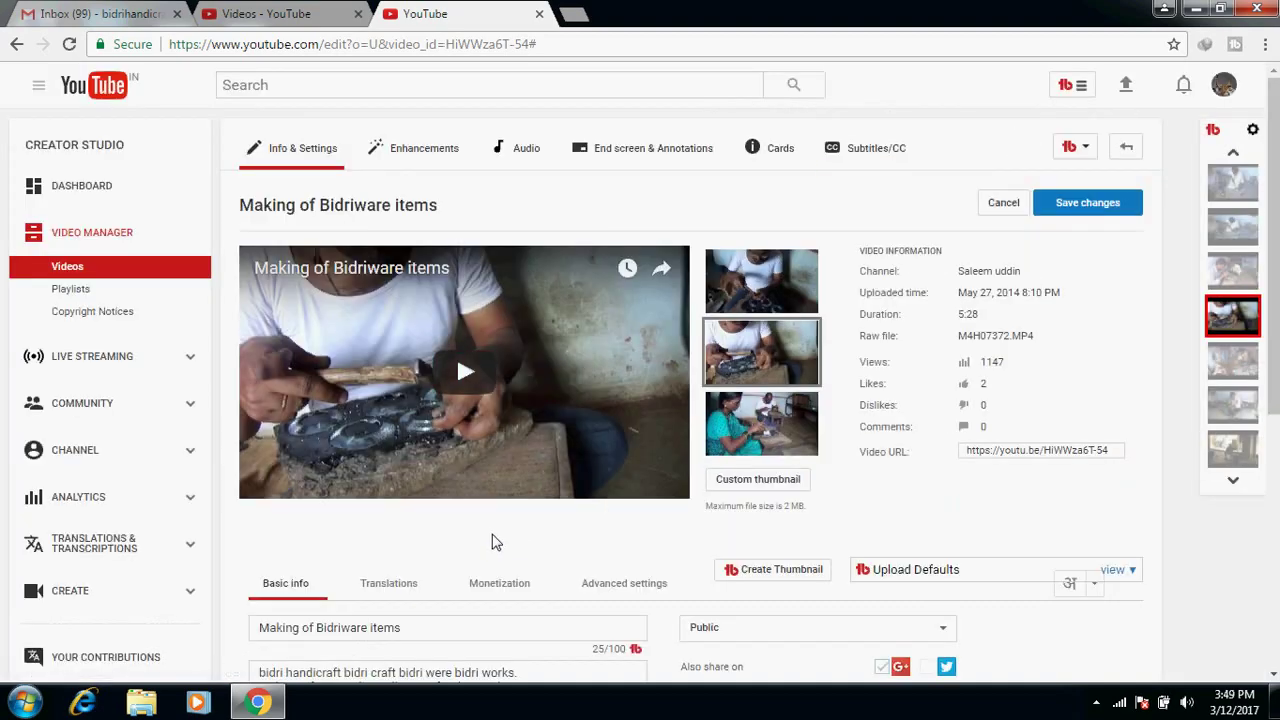
scroll(491, 542, "down", 4)
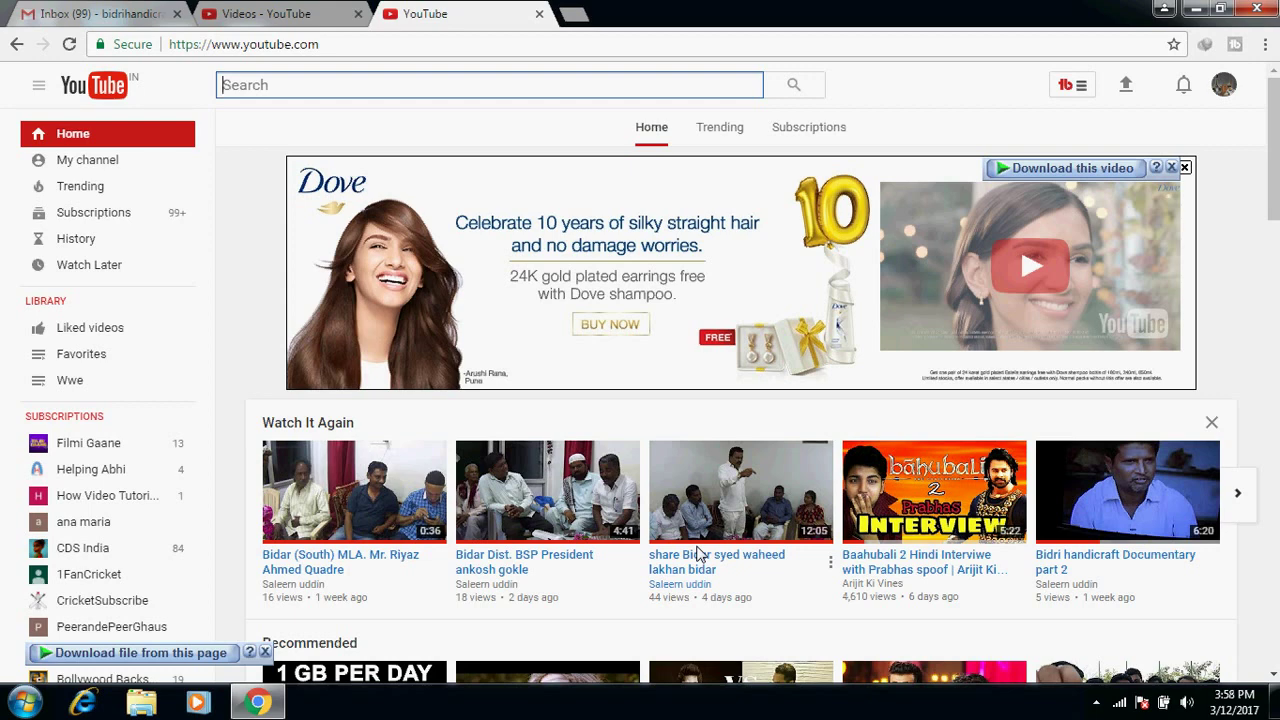
Open and mute the recommended video "Baahubali 2 Hindi Interviwe with Prabhas spoof", and dismiss the banner ad over it.
left_click(940, 490)
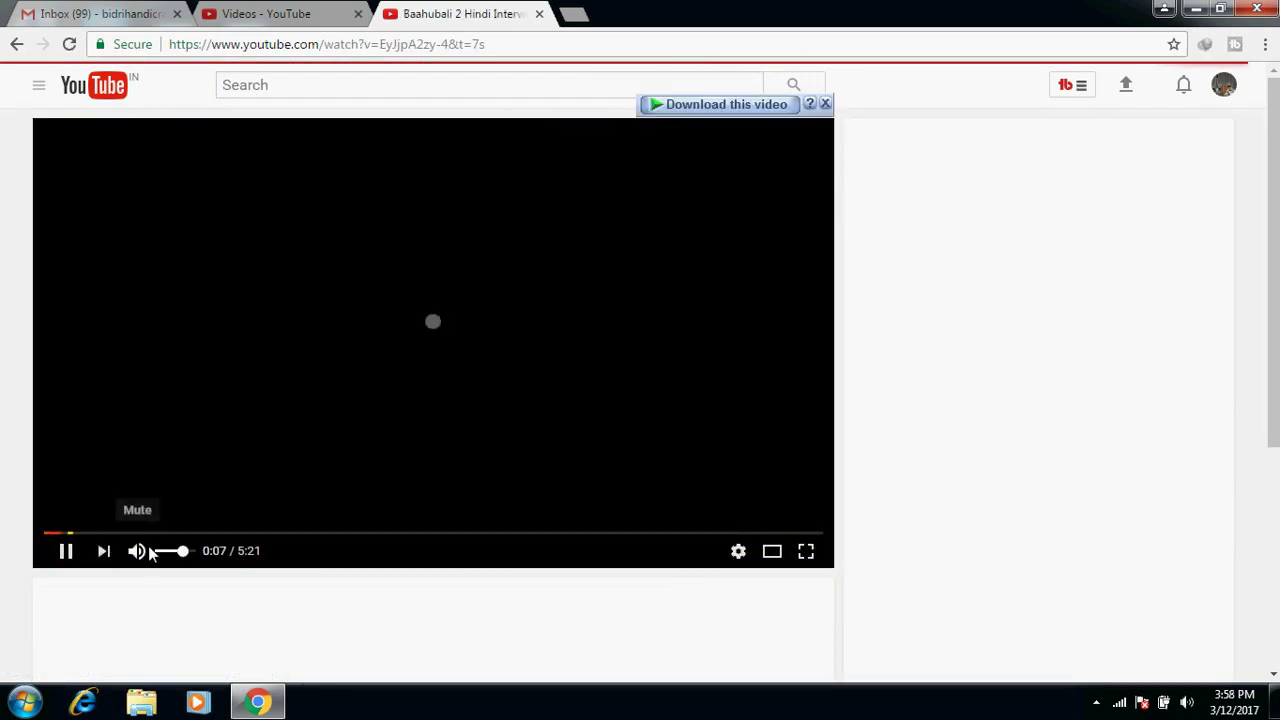
left_click(137, 551)
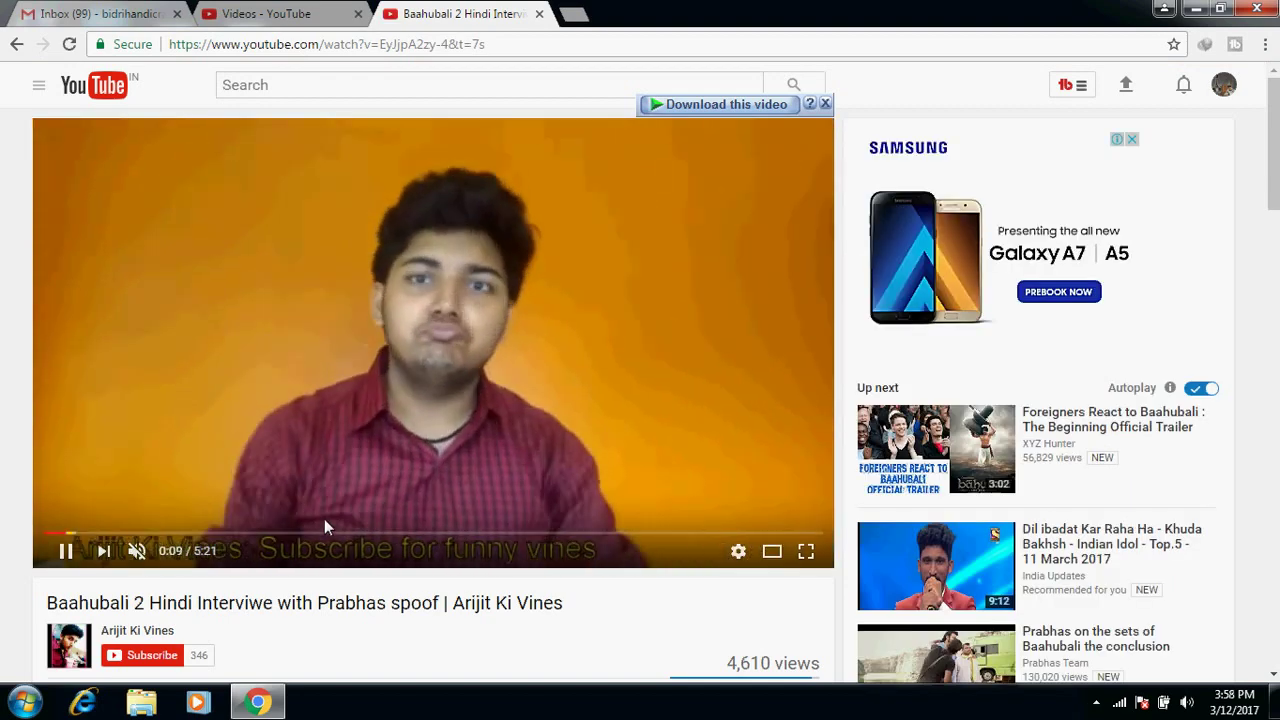
scroll(417, 494, "down", 1)
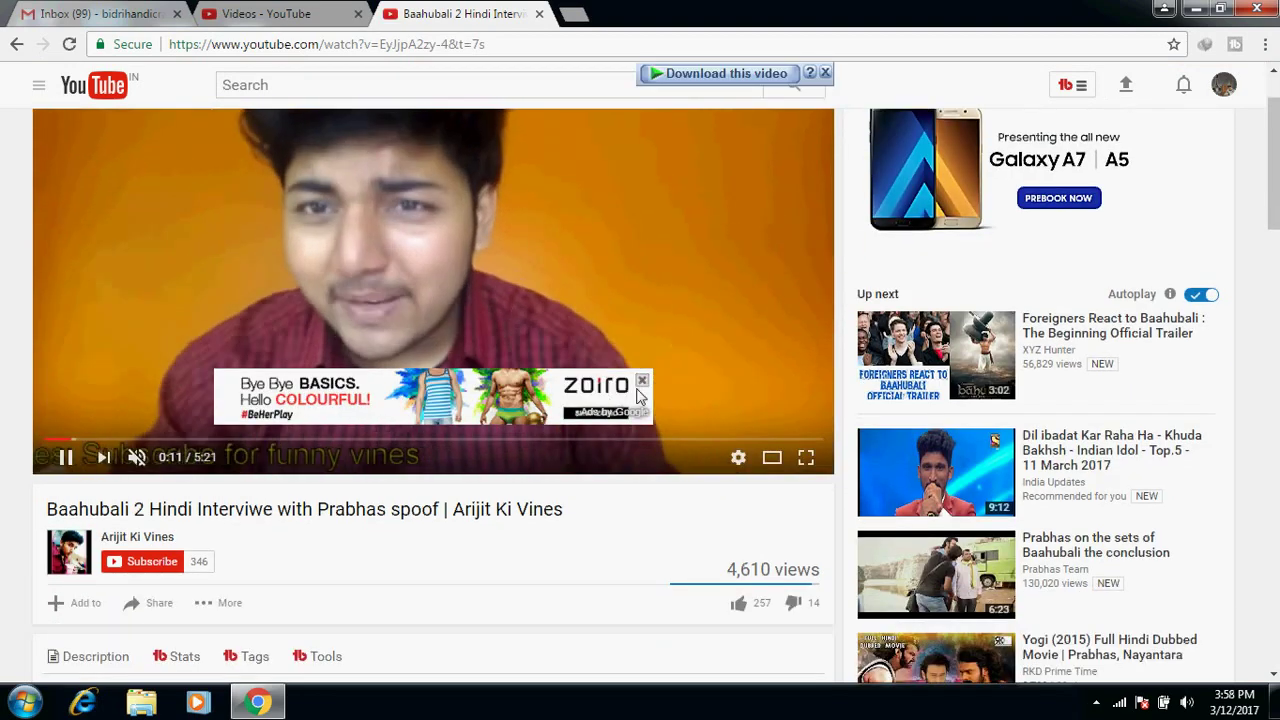
left_click(642, 380)
scroll(349, 514, "down", 1)
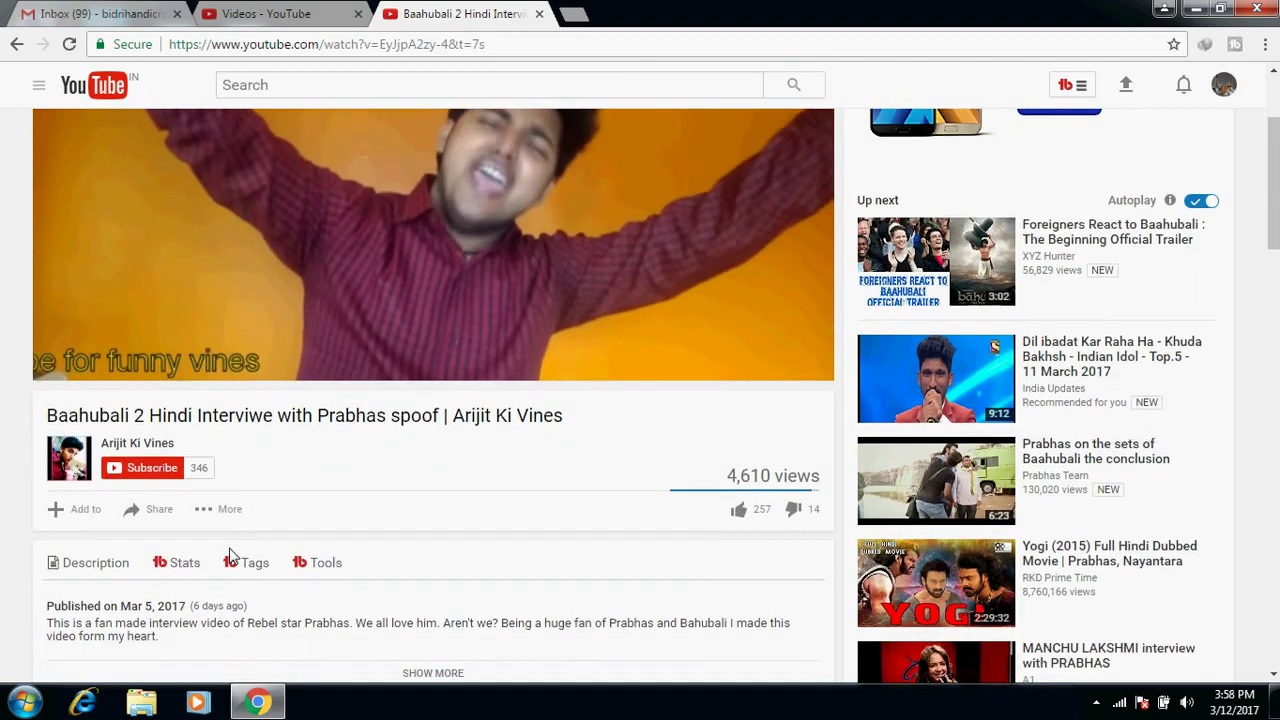
Examine the TubeBuddy stats and the tags of the Baahubali 2 Hindi spoof video.
left_click(177, 567)
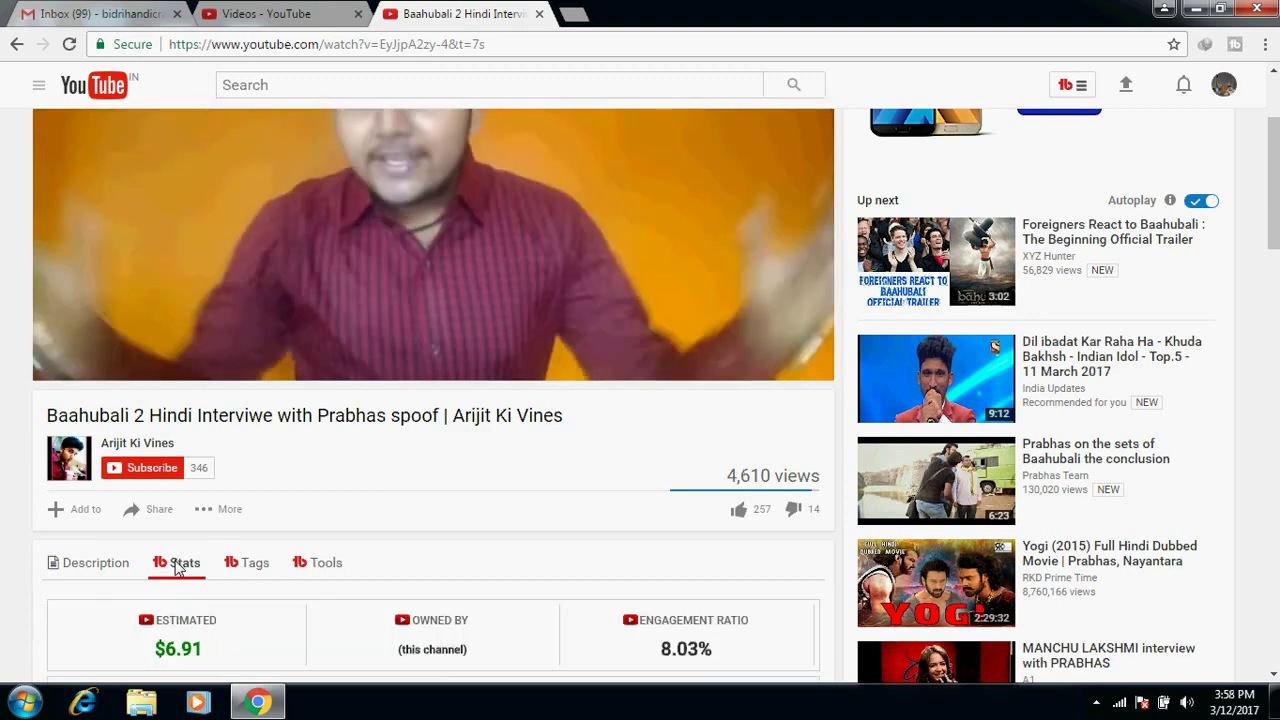
scroll(177, 567, "up", 1)
scroll(177, 567, "down", 2)
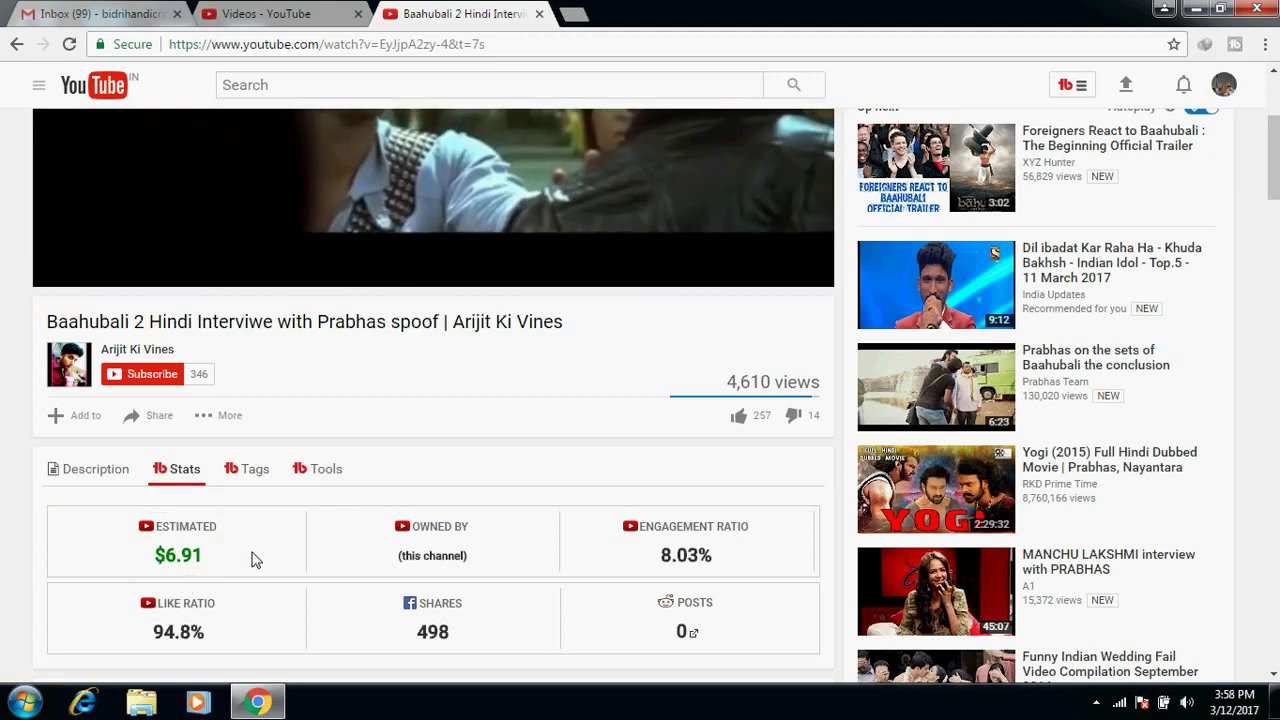
scroll(208, 560, "up", 2)
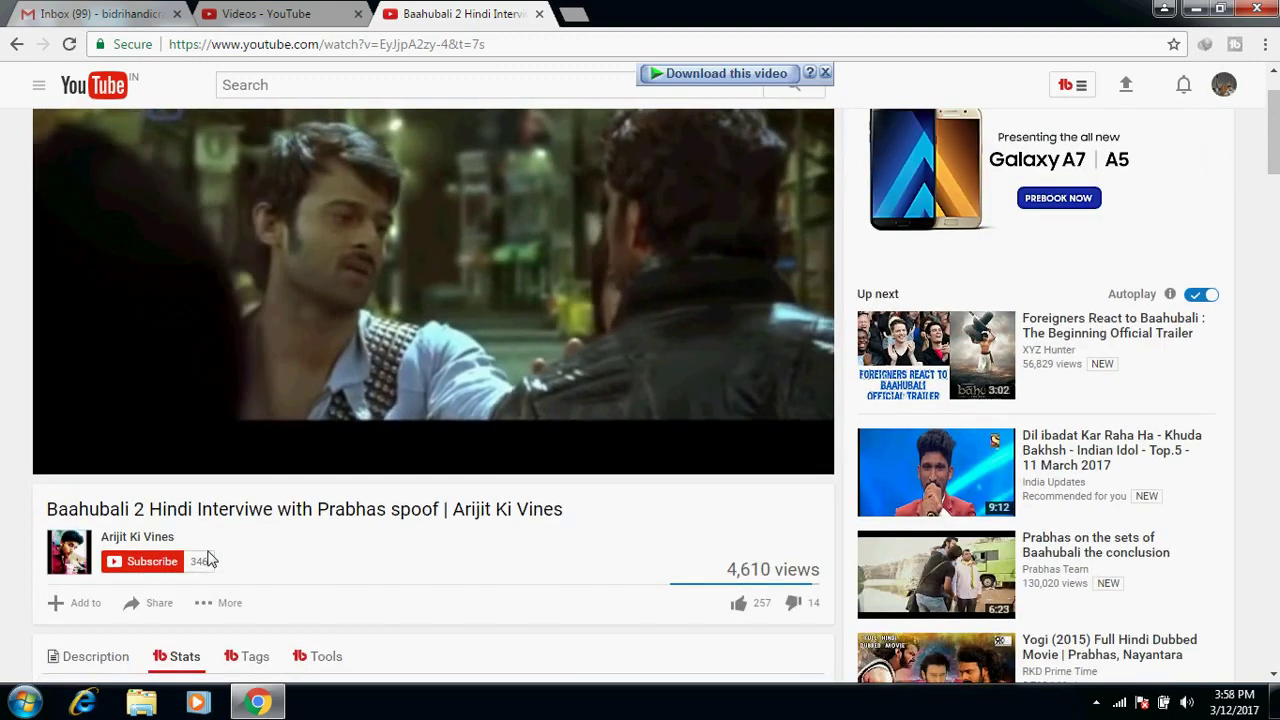
scroll(208, 560, "down", 3)
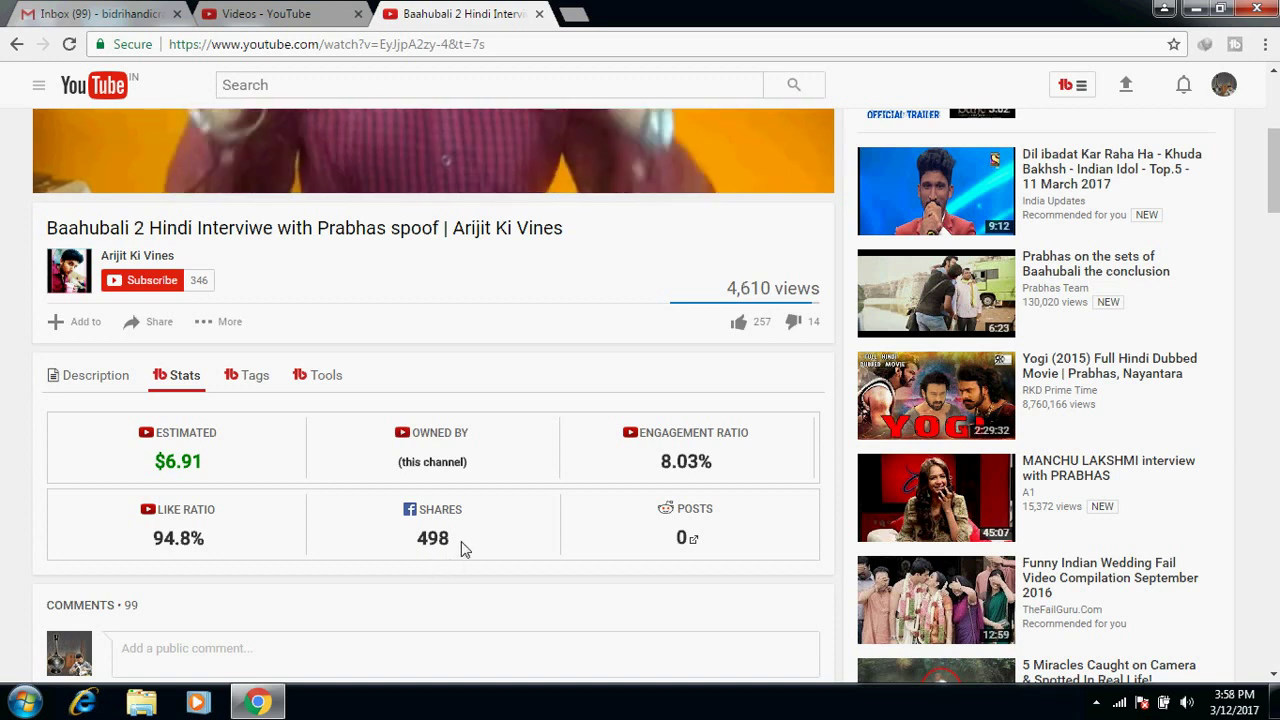
left_click(255, 385)
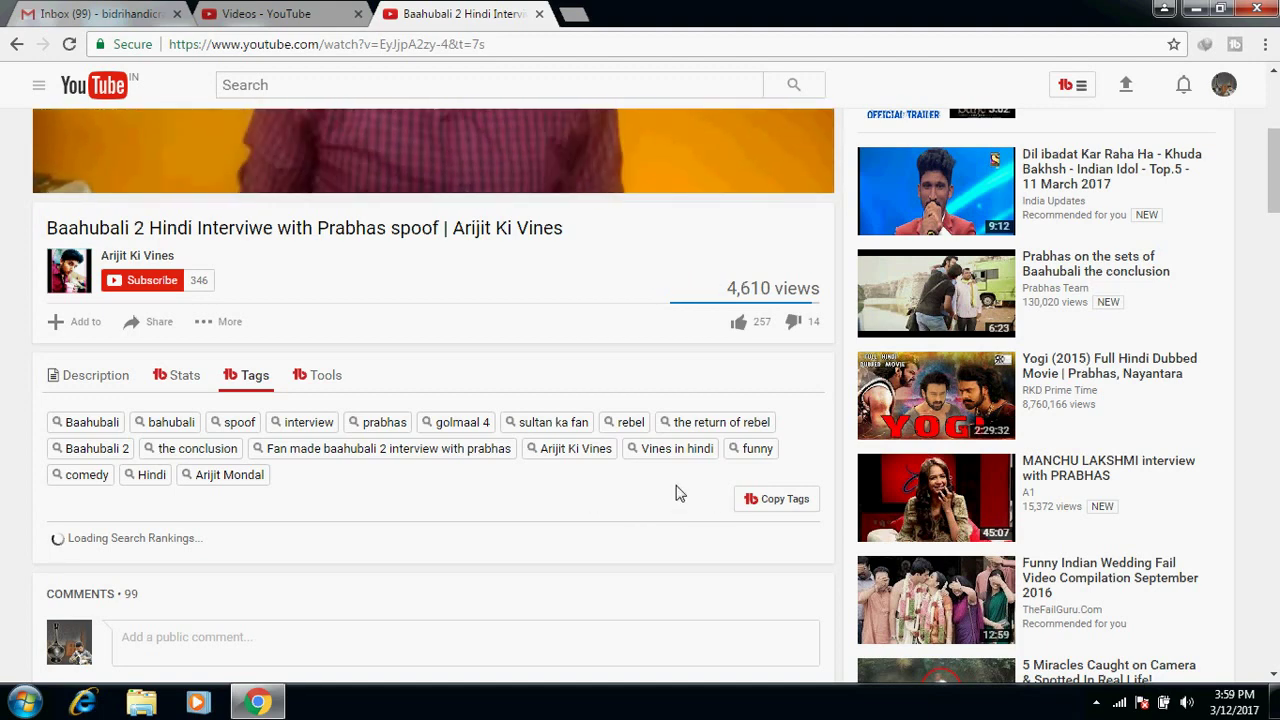
scroll(640, 485, "up", 3)
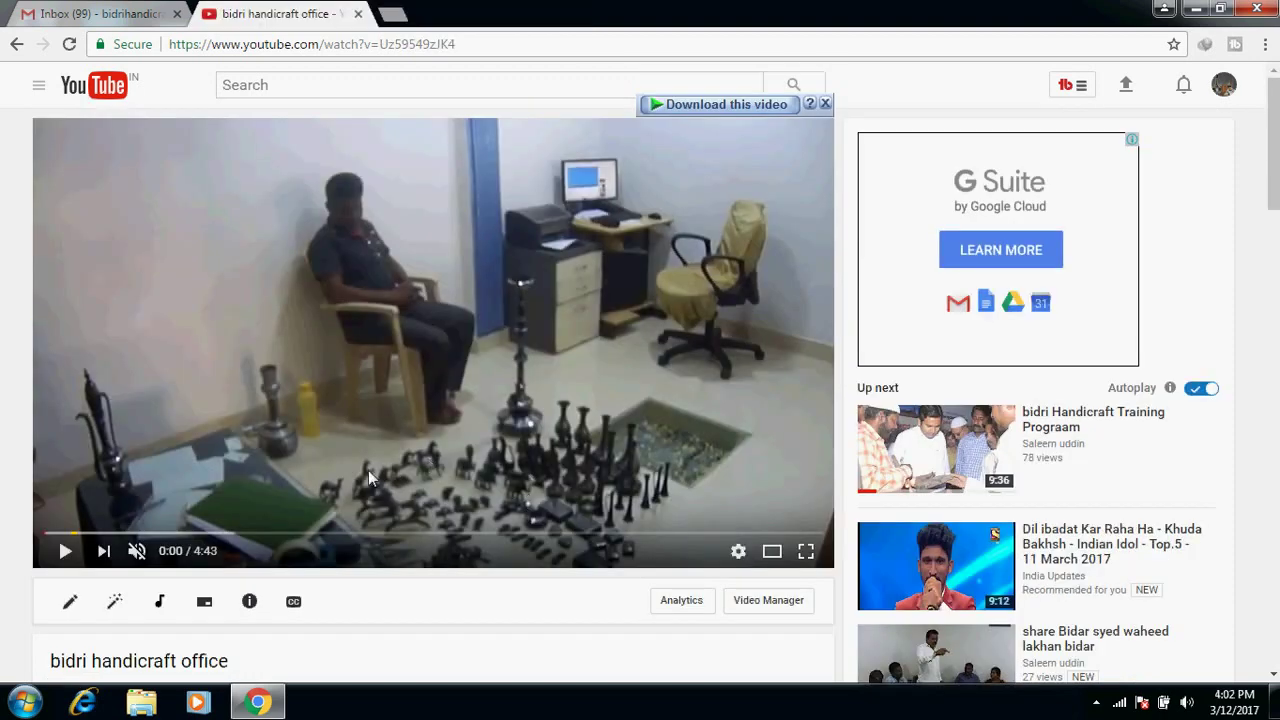
Open the TubeBuddy profile card of the commenter on the "bidri handicraft office" video and examine its private message options.
scroll(368, 478, "down", 3)
scroll(366, 478, "down", 3)
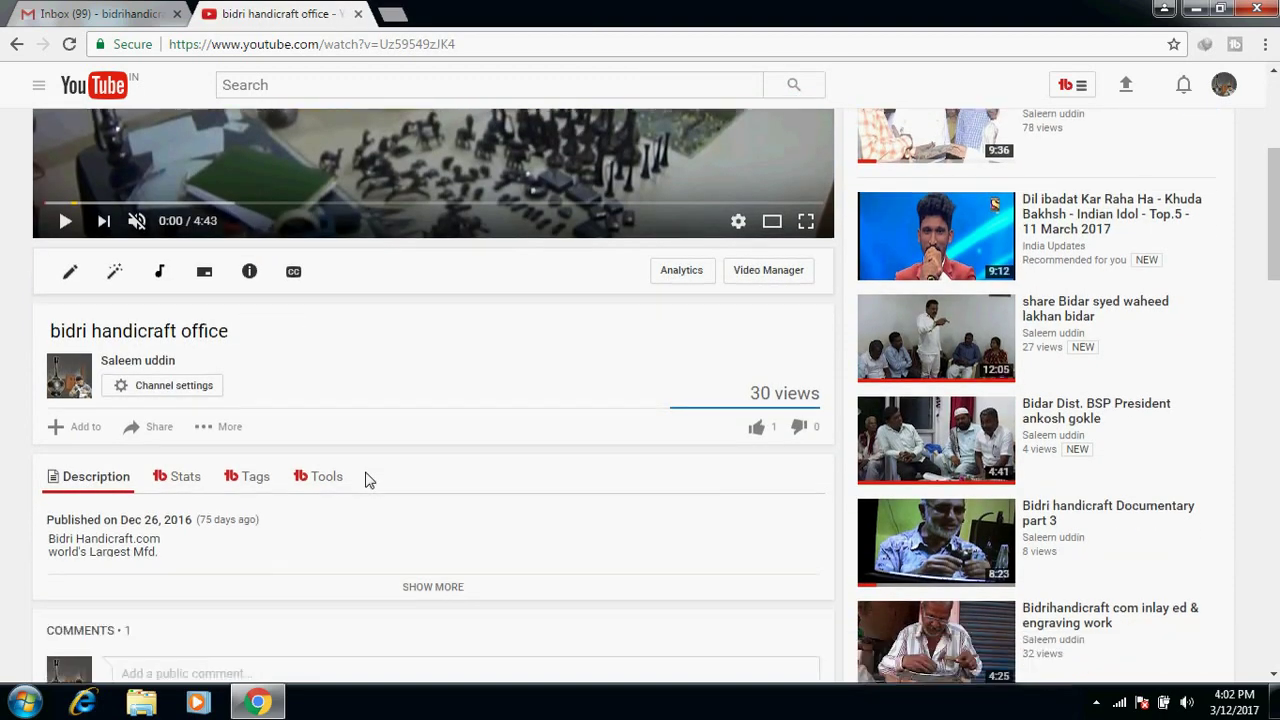
scroll(360, 480, "up", 1)
scroll(343, 506, "down", 1)
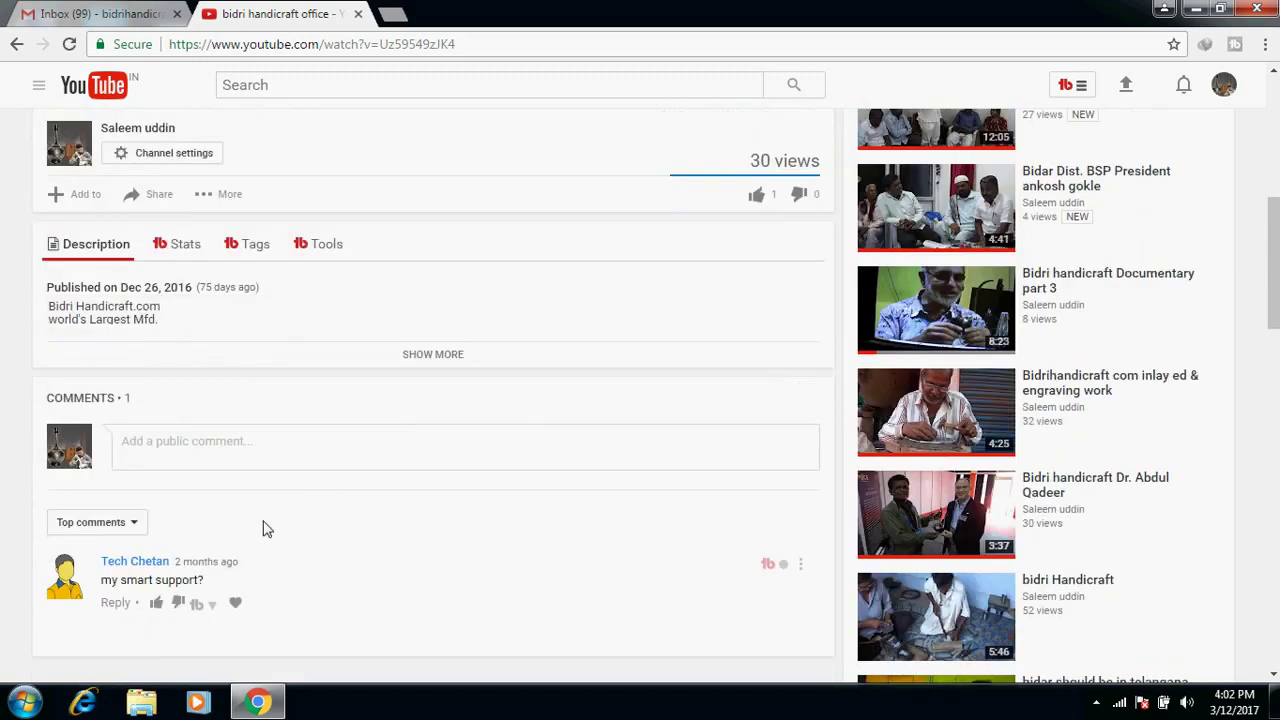
left_click(768, 567)
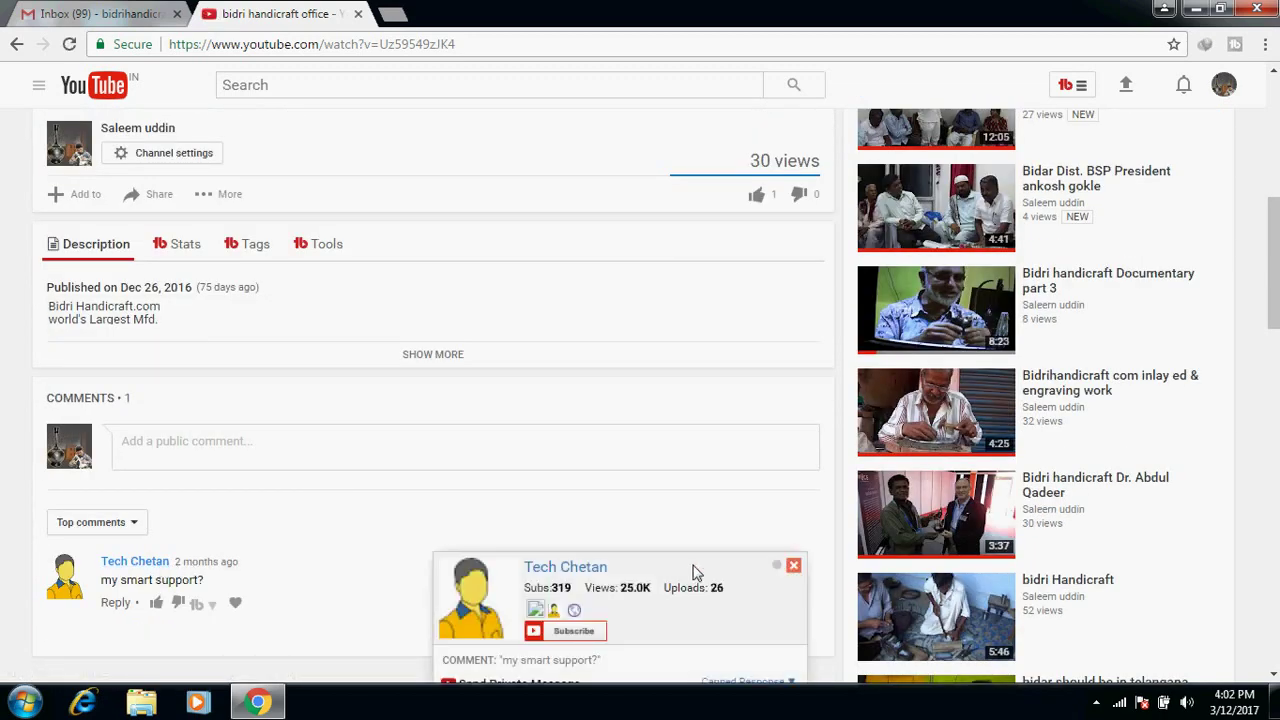
scroll(690, 560, "down", 1)
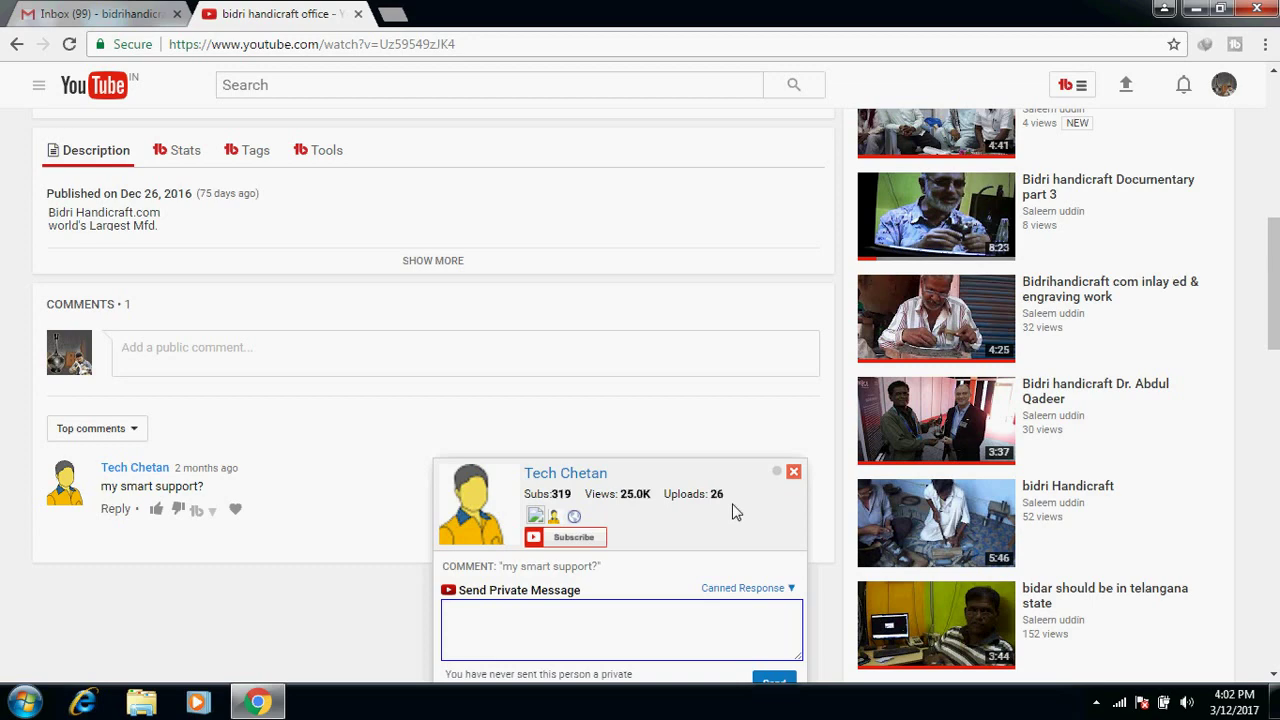
scroll(700, 515, "down", 1)
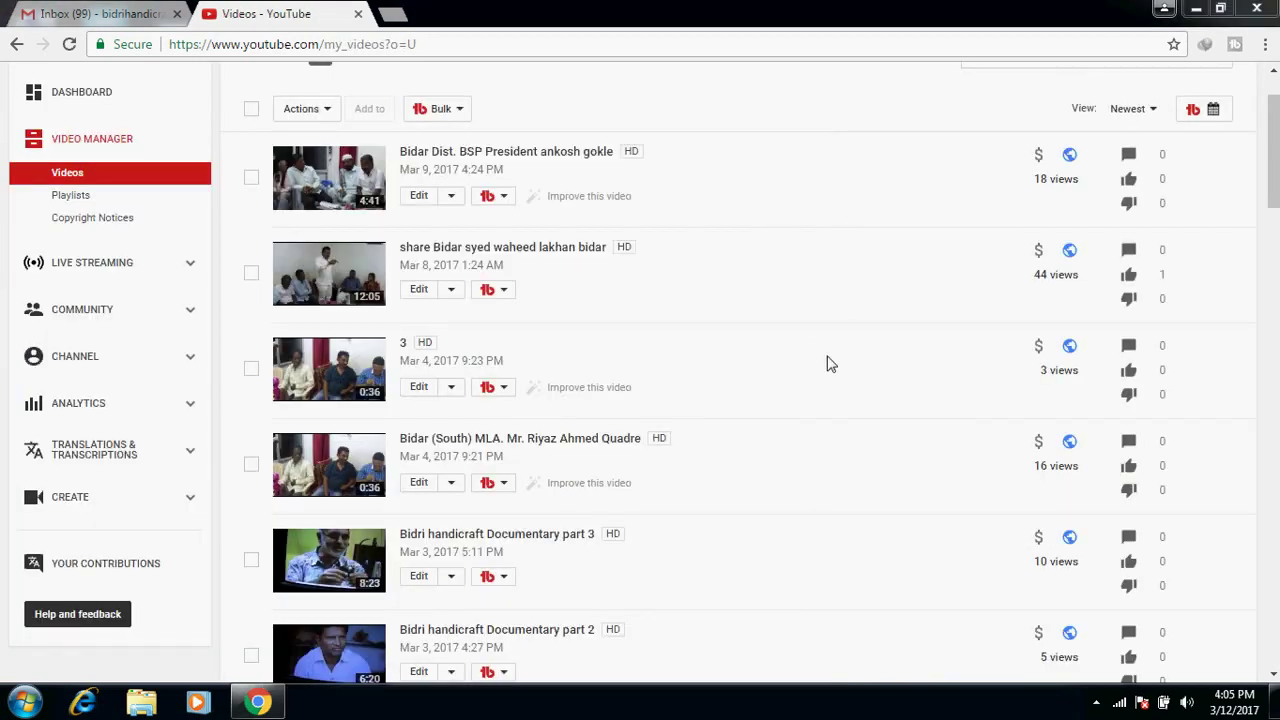
Try Vid2Vid Promotion for the newest video with Description Promotion instead of Featured Video Promotion, and close it without continuing.
left_click(504, 197)
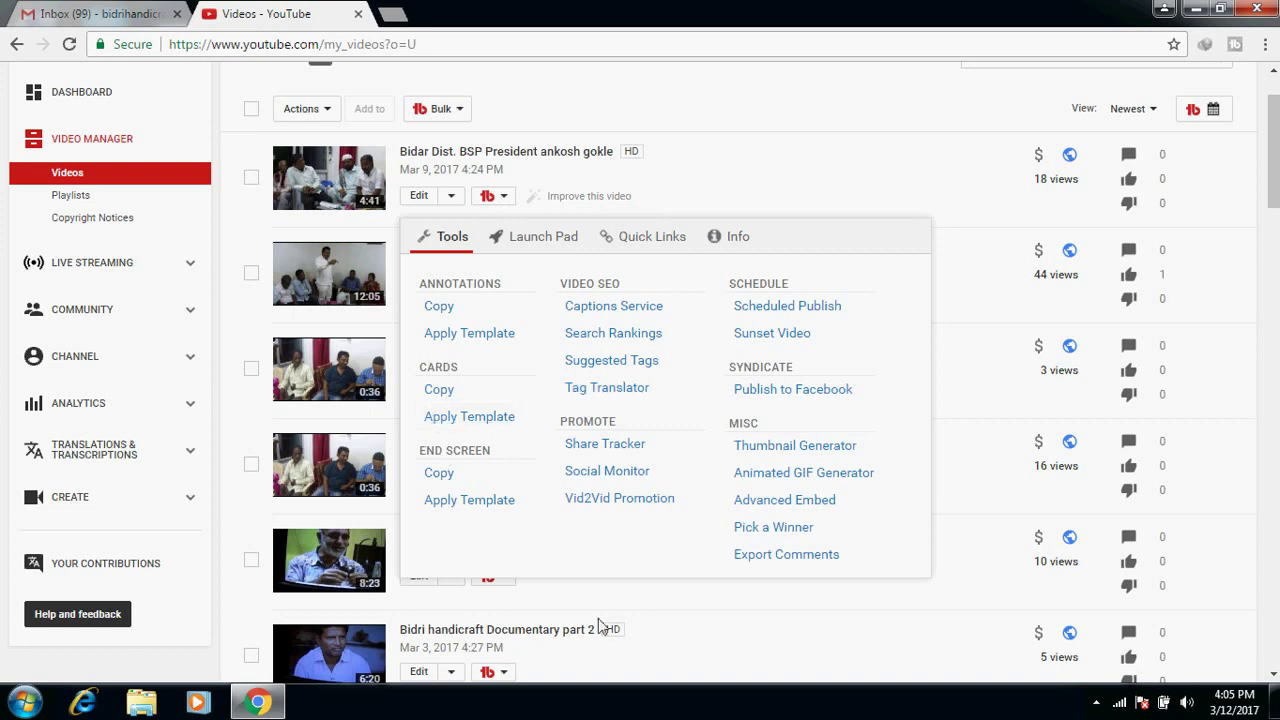
left_click(612, 499)
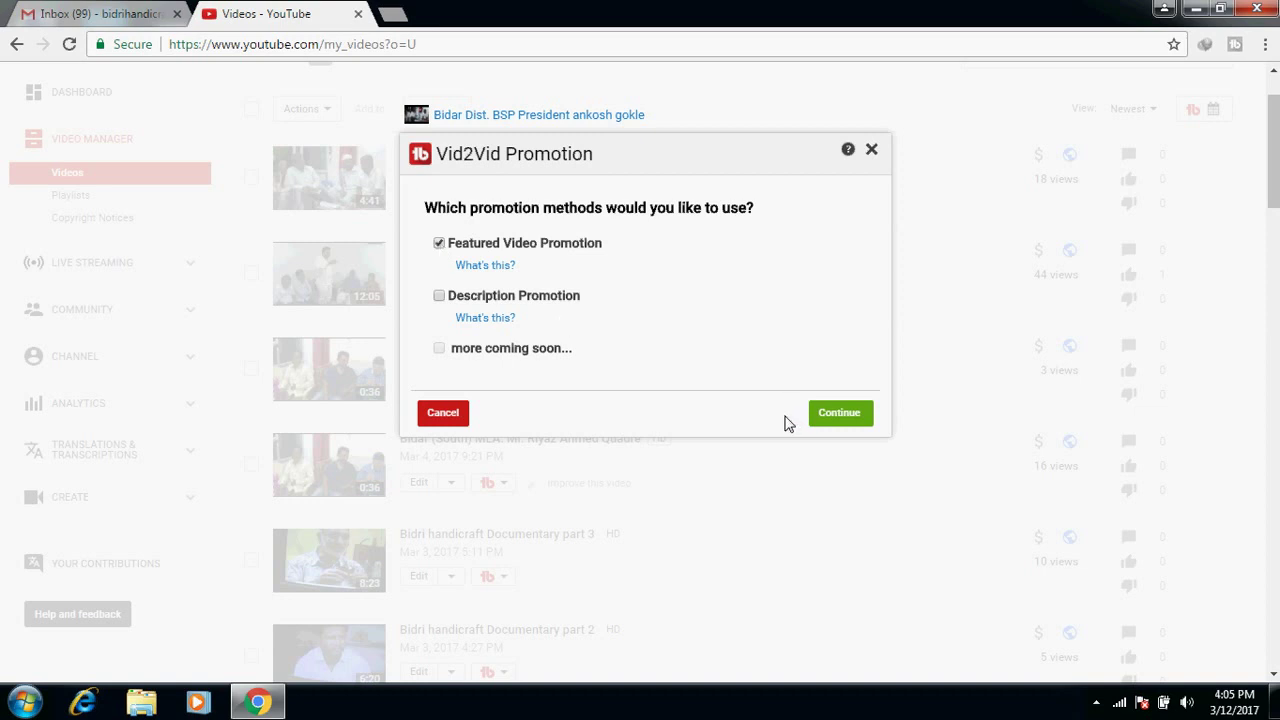
left_click(439, 247)
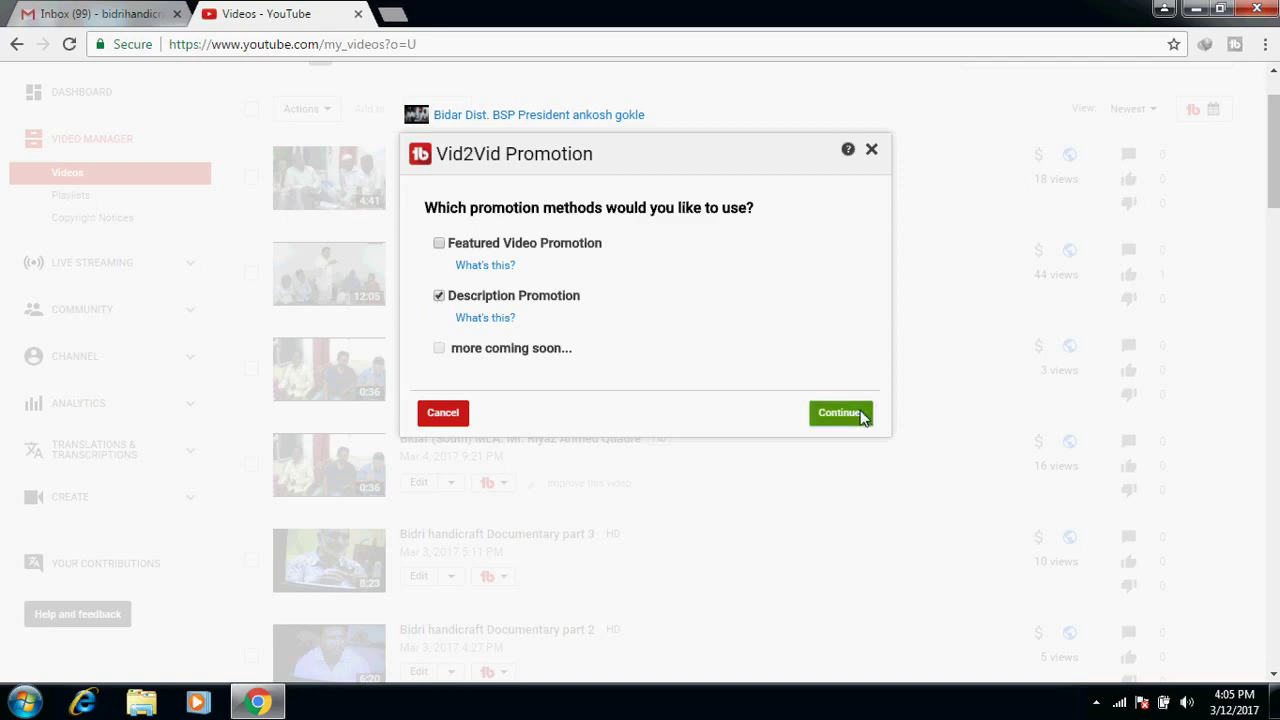
left_click(872, 151)
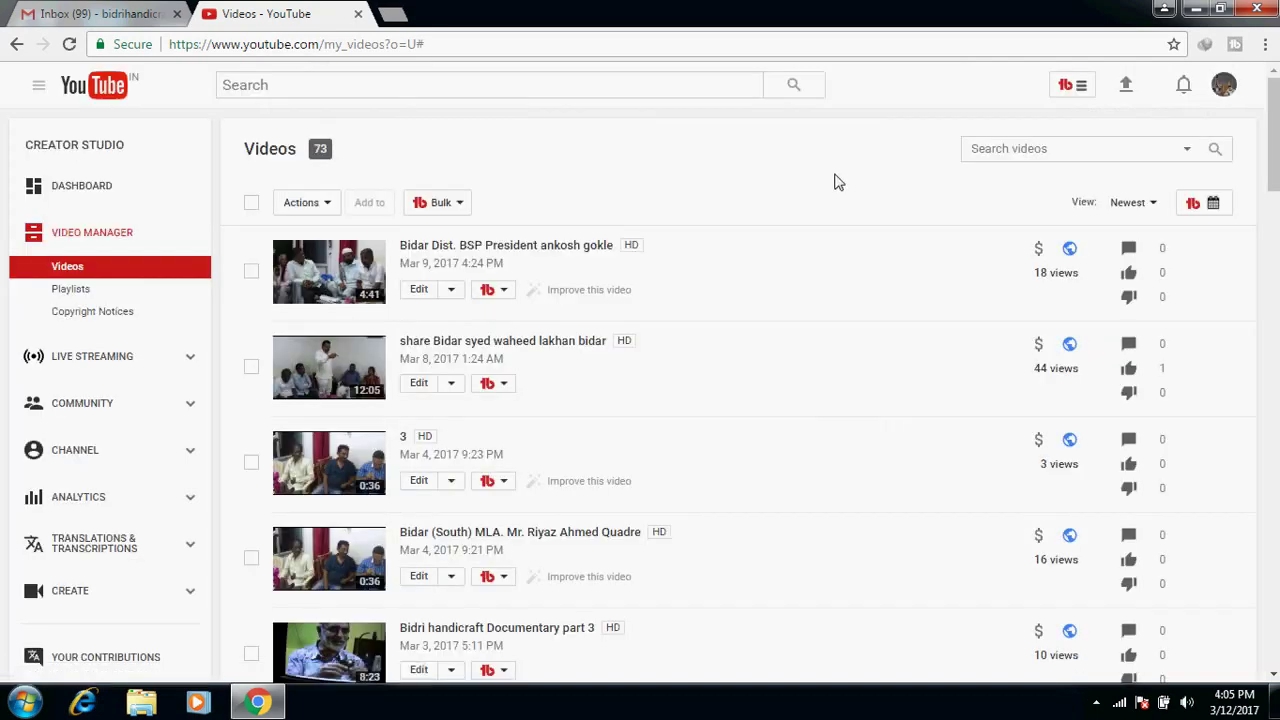
Open Thumbnail Generator for the newest video and use a still frame from the video at about 1:43 as background.
left_click(505, 290)
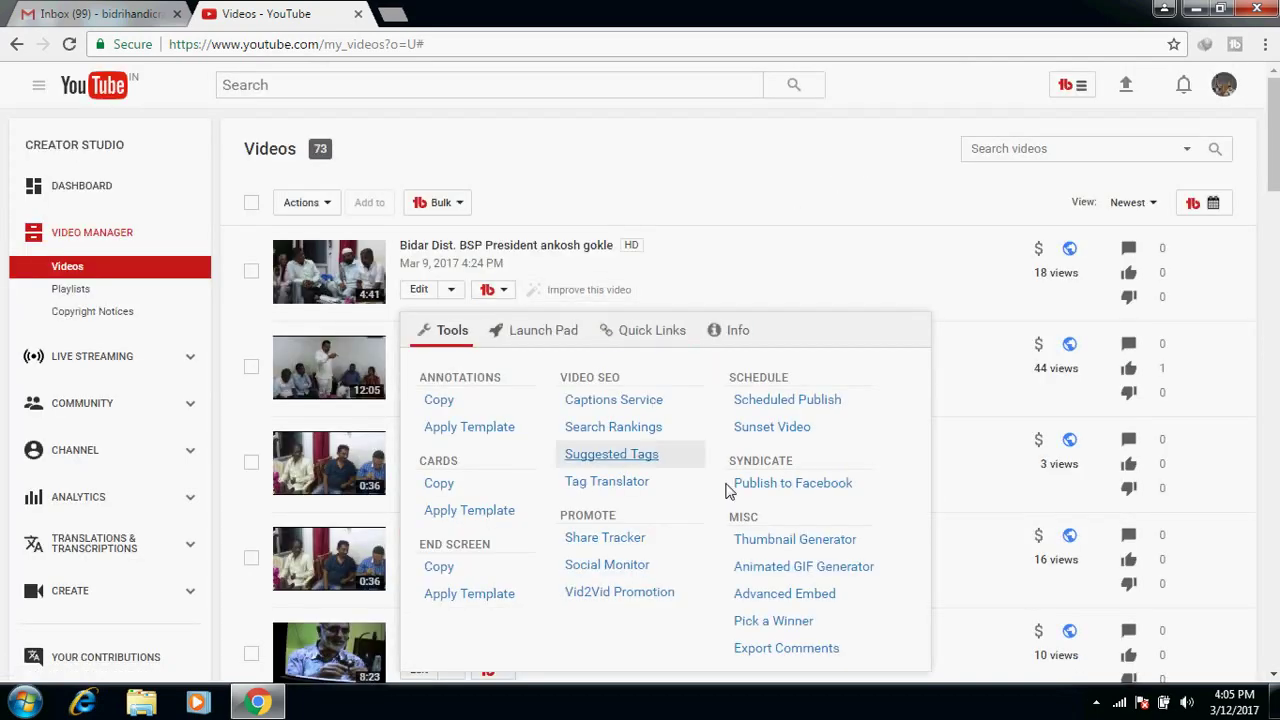
scroll(698, 477, "down", 1)
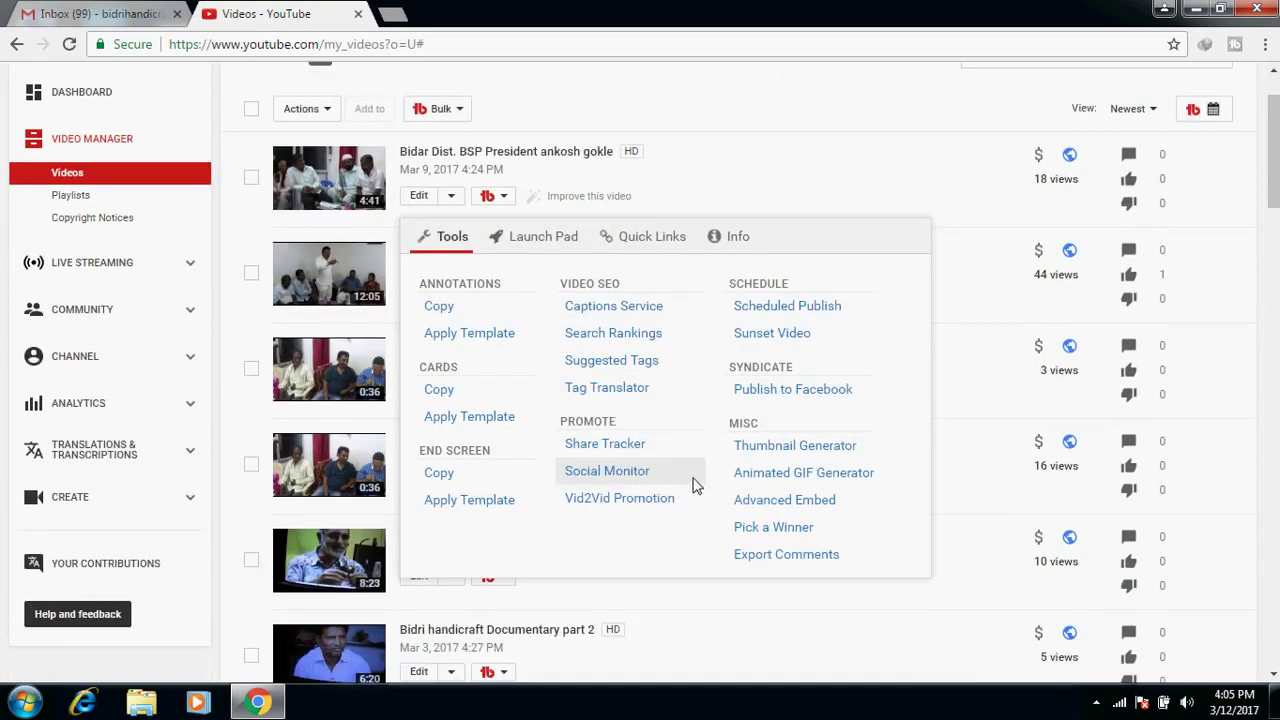
left_click(808, 455)
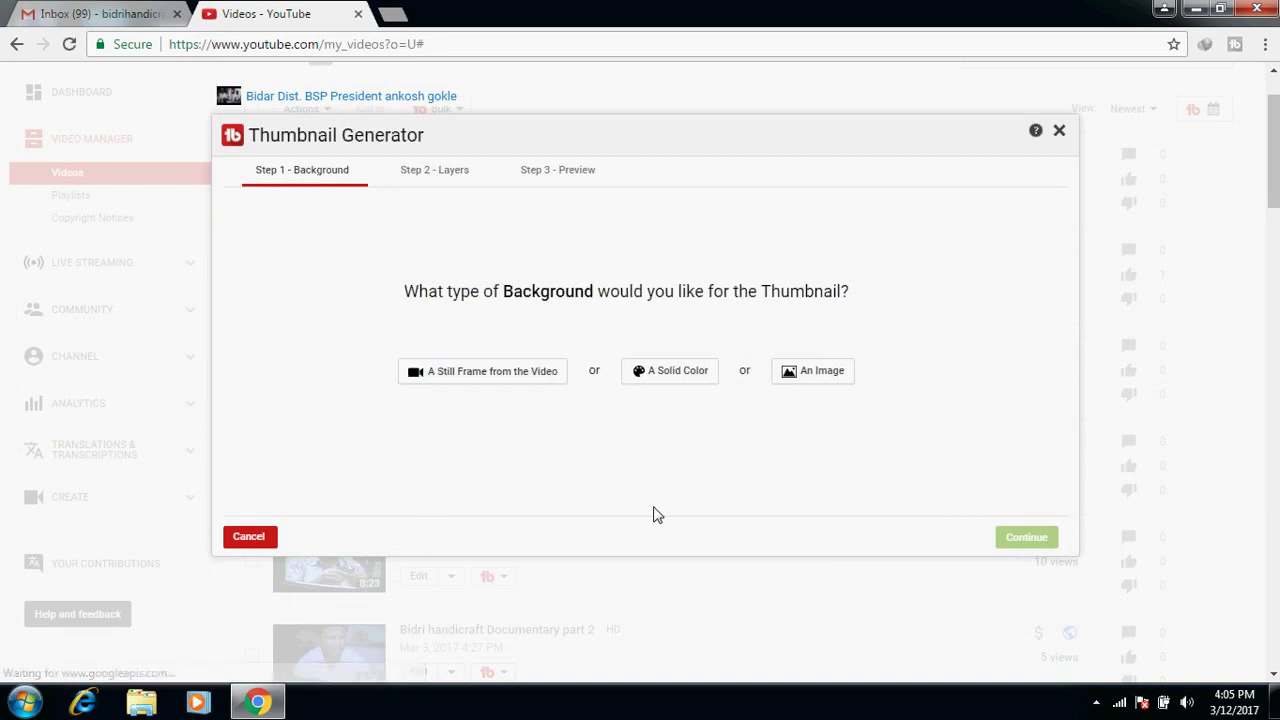
left_click(505, 380)
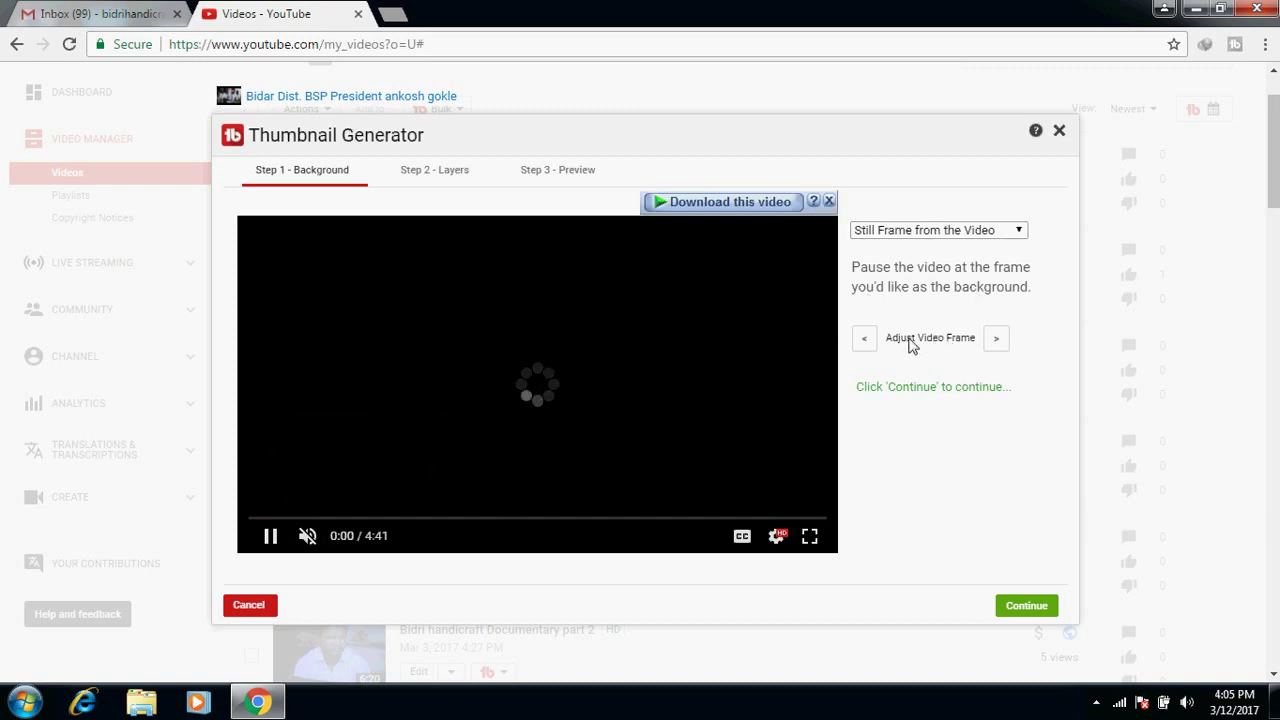
left_click(461, 518)
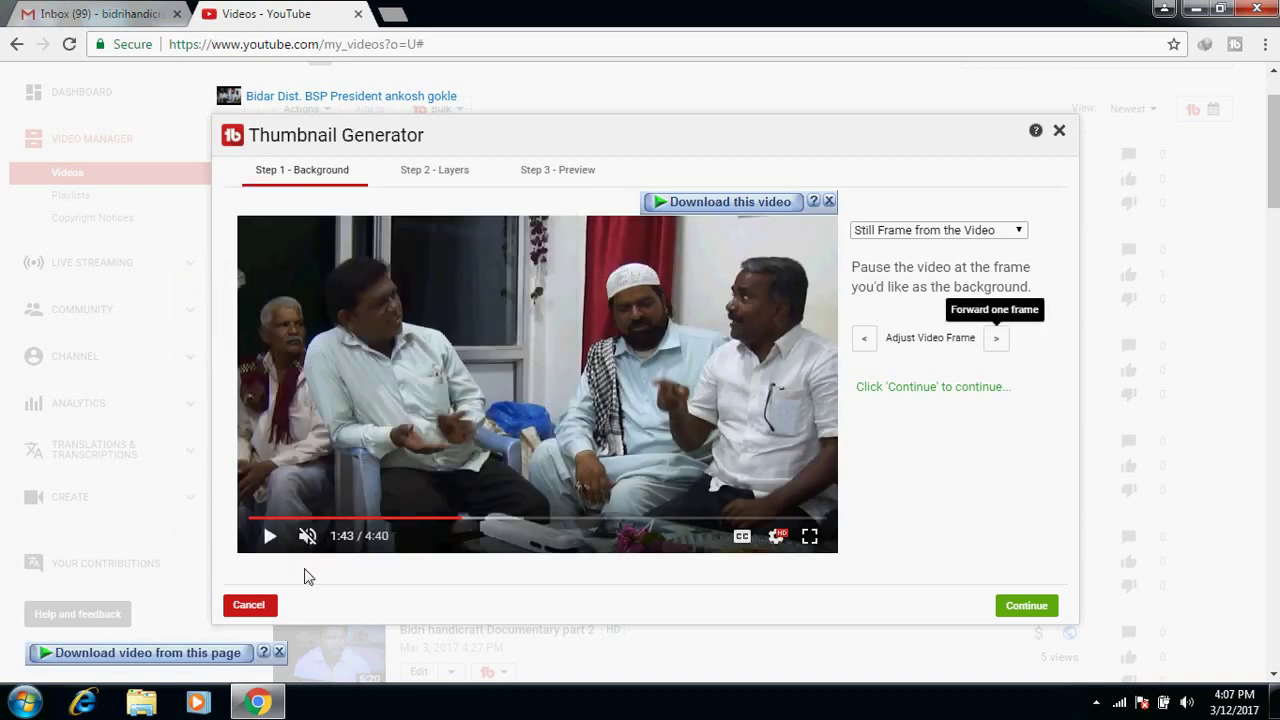
Play the background video on to 1:46, pause it there, and advance it a few single frames.
left_click(270, 537)
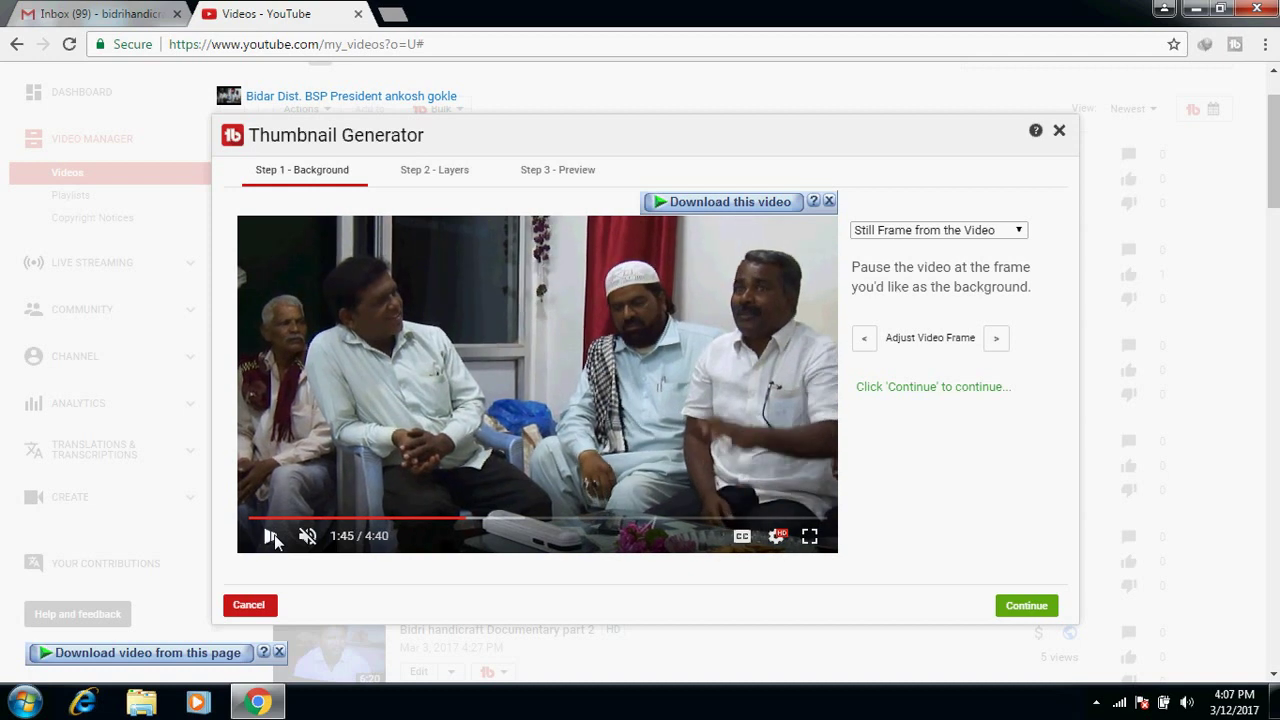
left_click(272, 536)
left_click(275, 535)
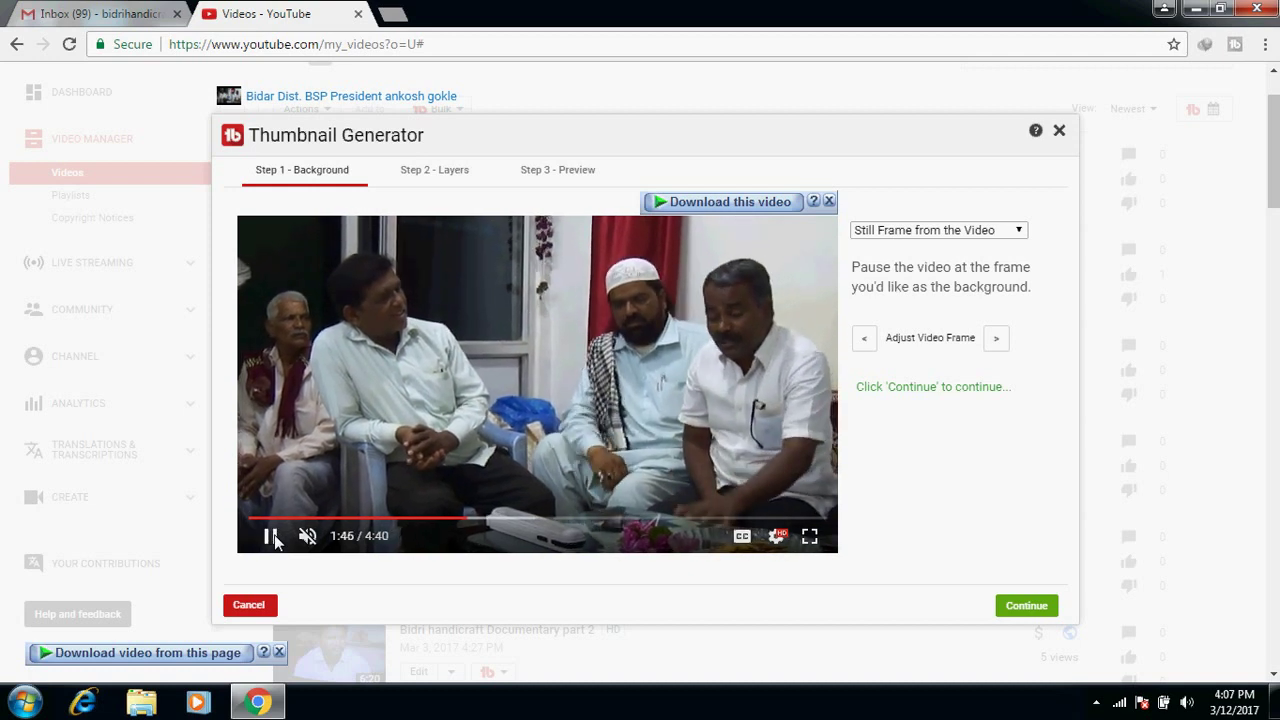
left_click(275, 535)
left_click(275, 535)
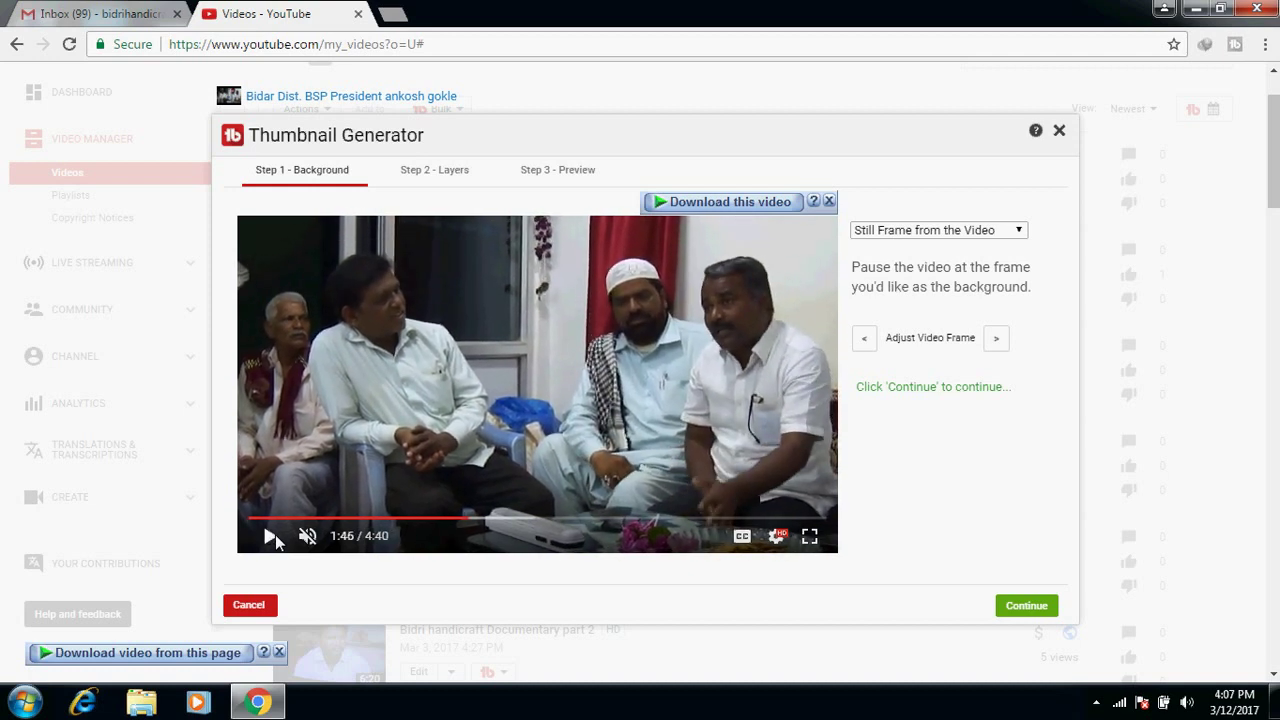
left_click(997, 340)
left_click(997, 341)
left_click(1001, 346)
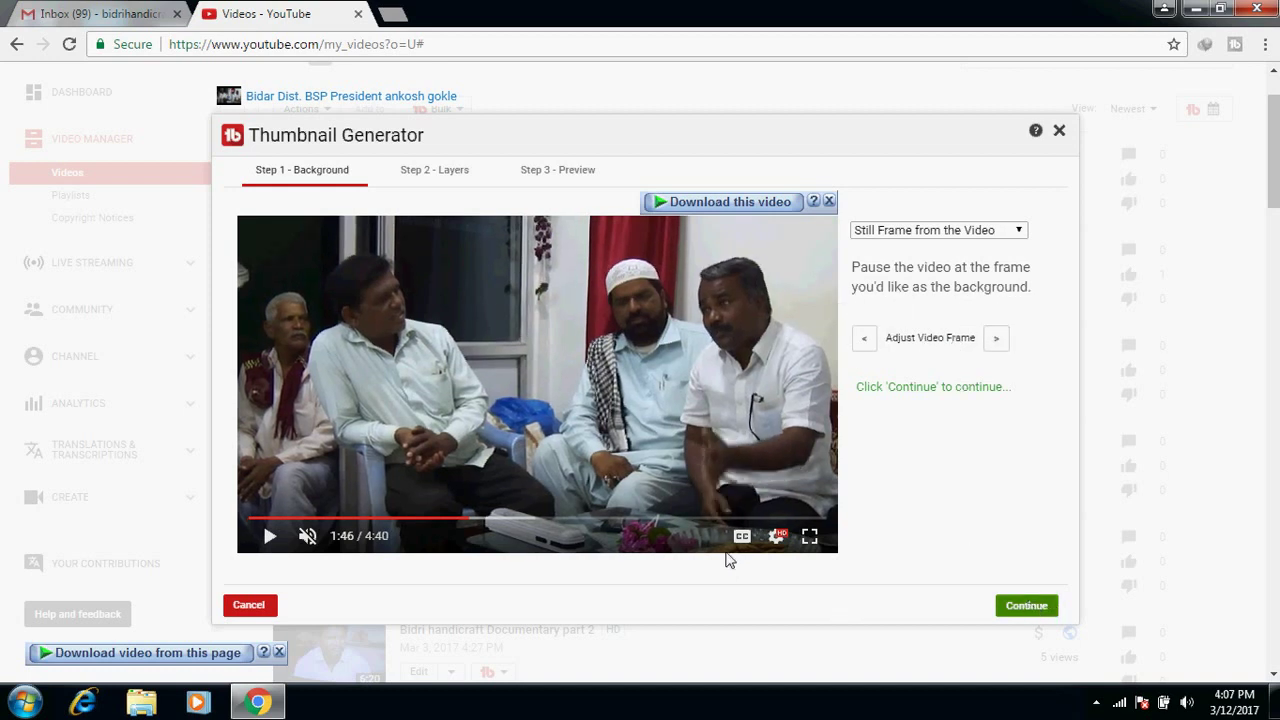
Add a text layer reading "my smart" to the thumbnail, and cancel Thumbnail Generator.
left_click(878, 240)
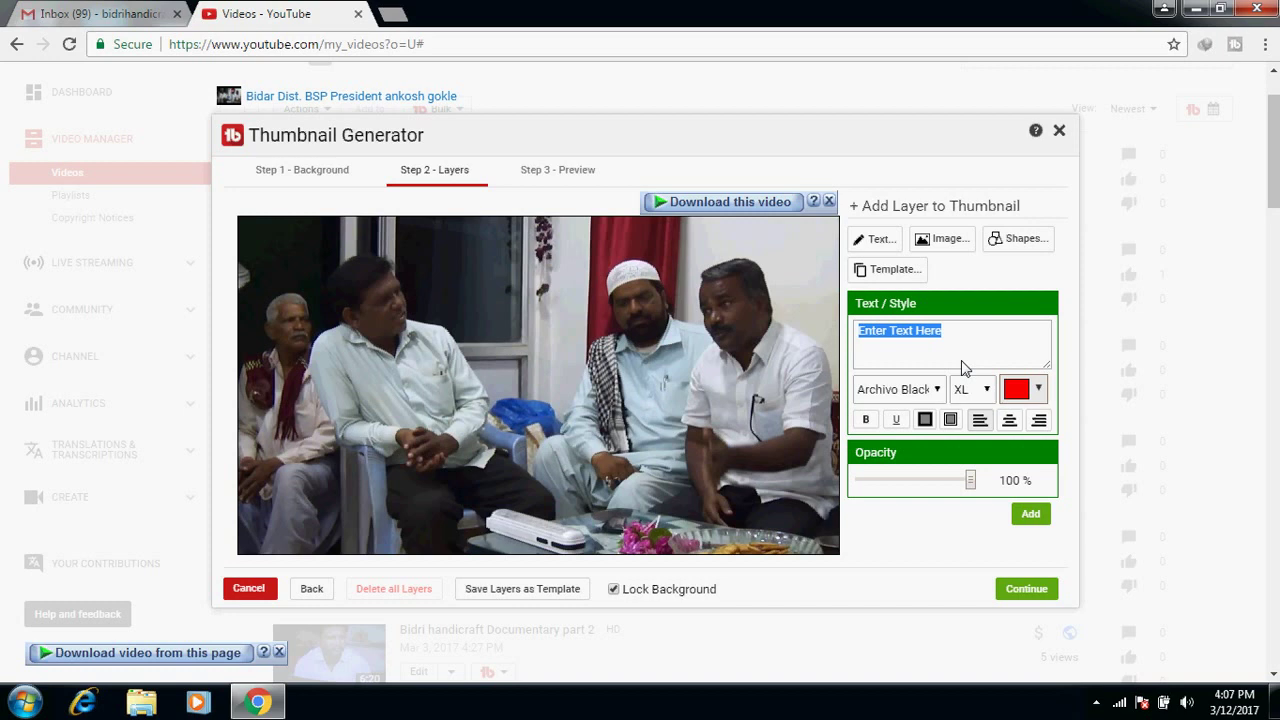
type("my s")
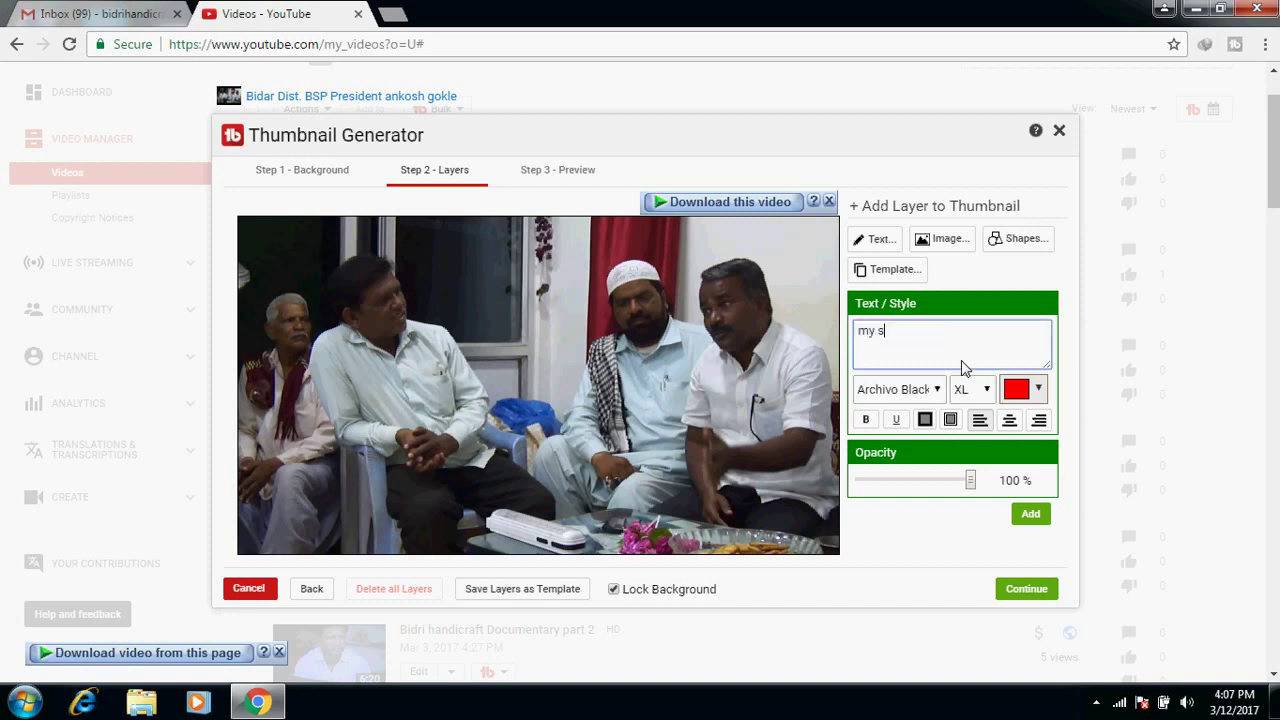
type("mart")
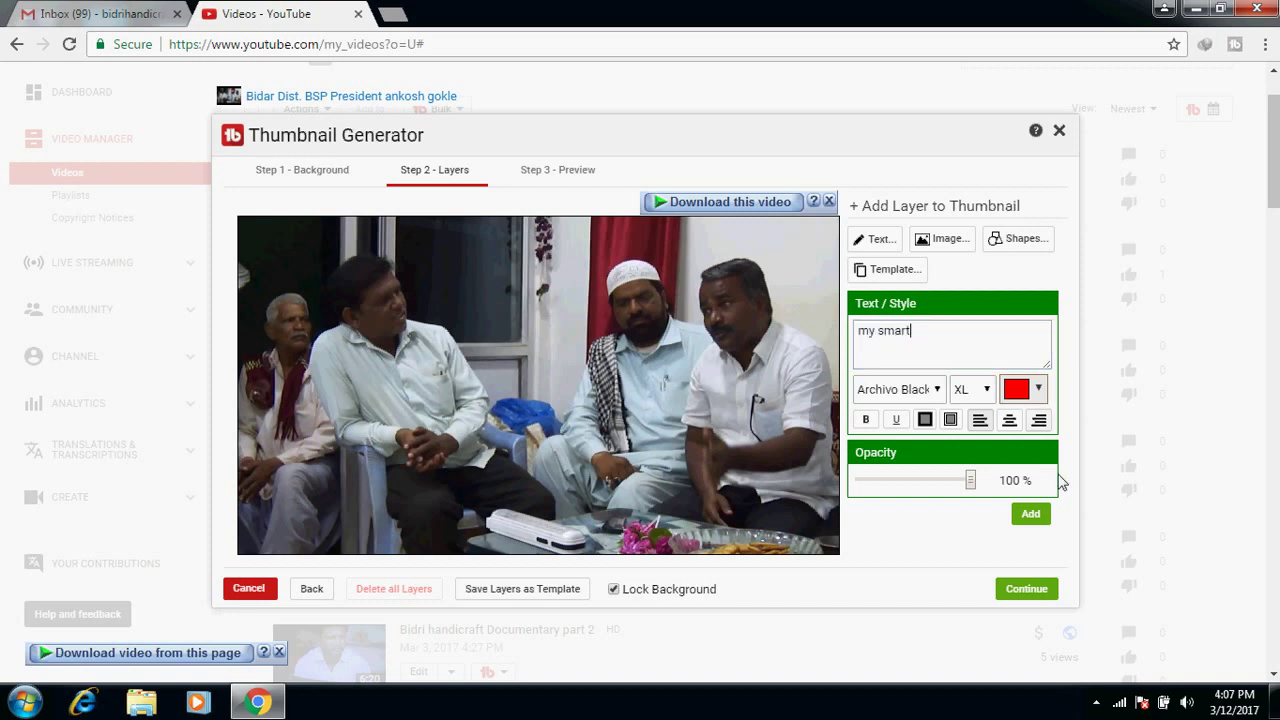
left_click(1031, 515)
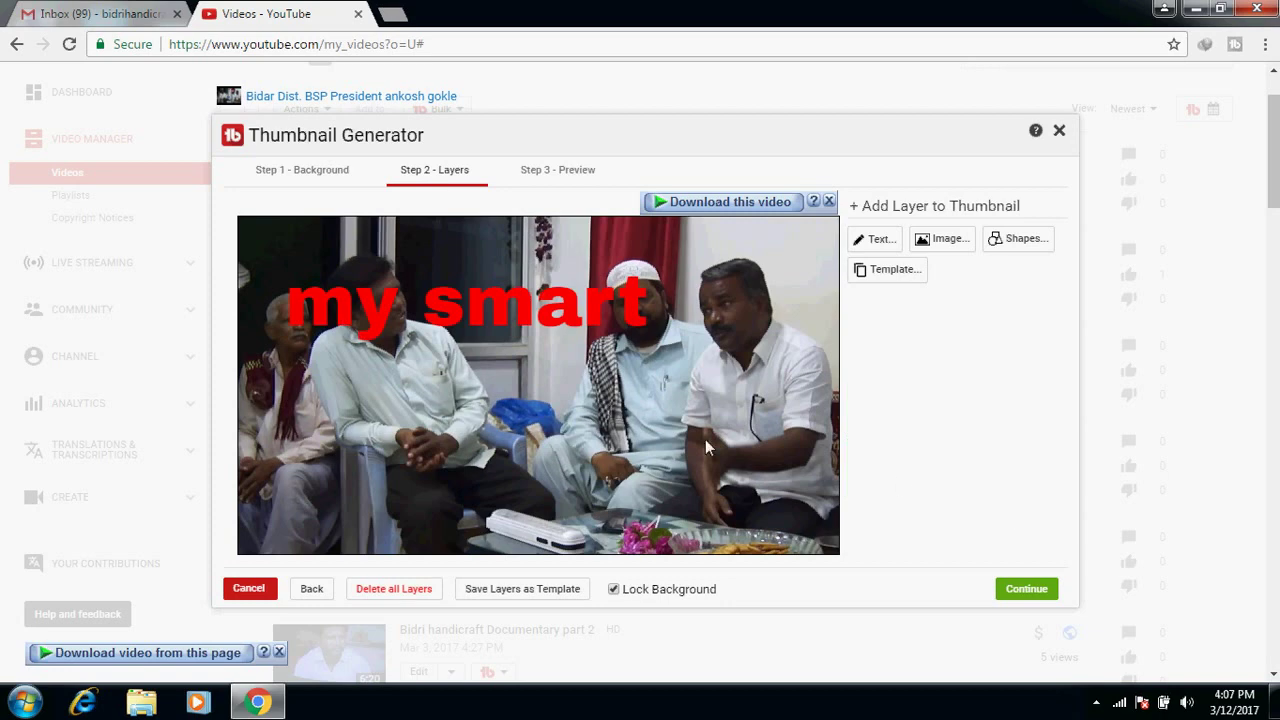
left_click(249, 588)
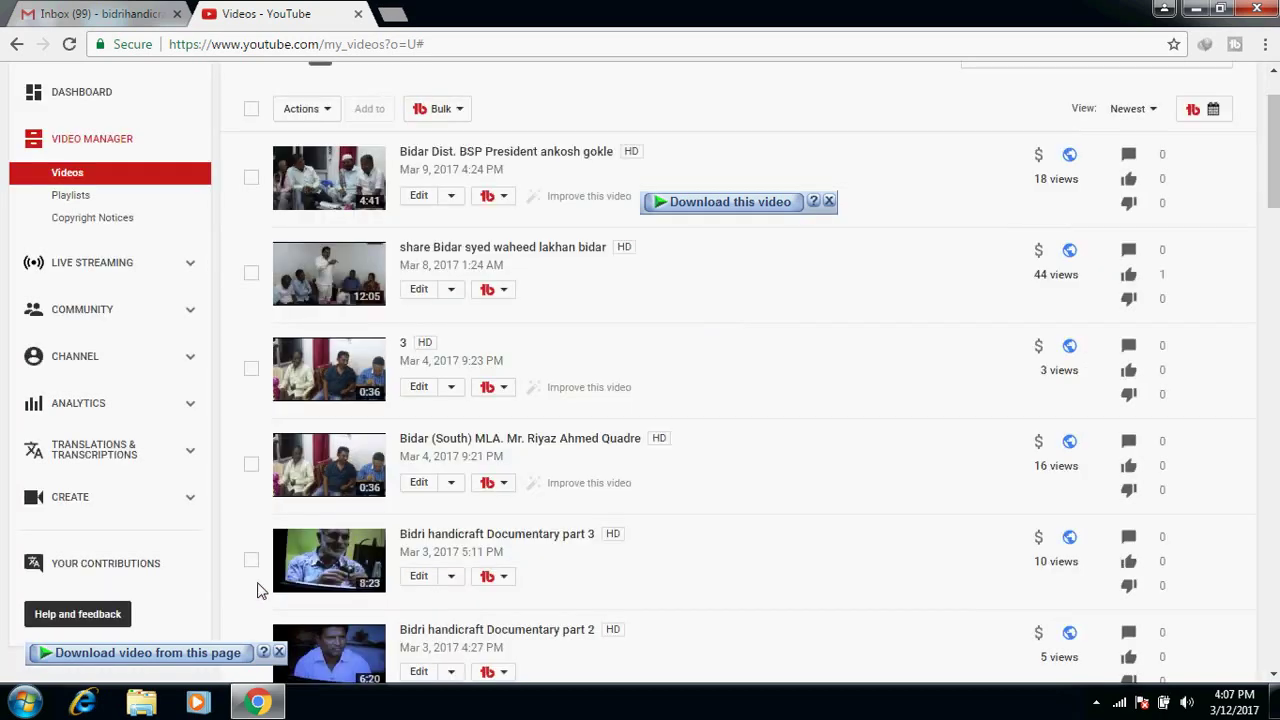
Open Advanced Embed for the newest video and preview the embed code with Auto-play Video and with Loop Video, switching each off again.
left_click(502, 196)
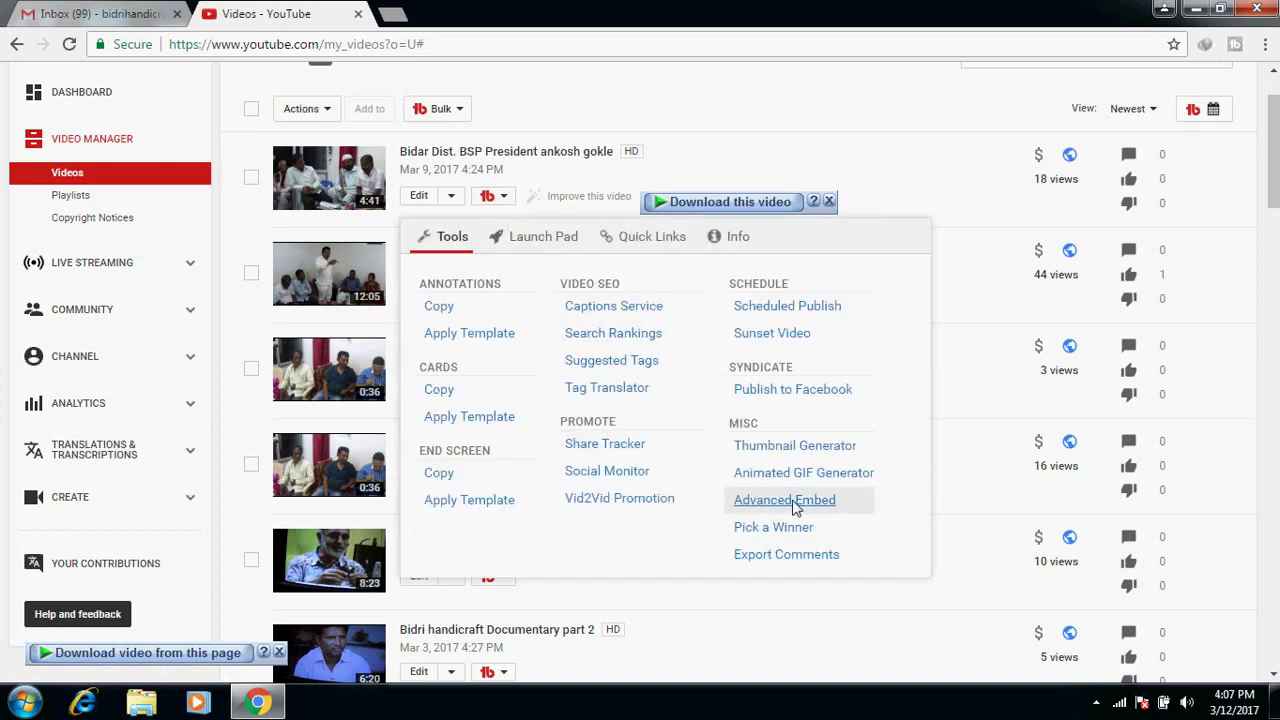
left_click(784, 501)
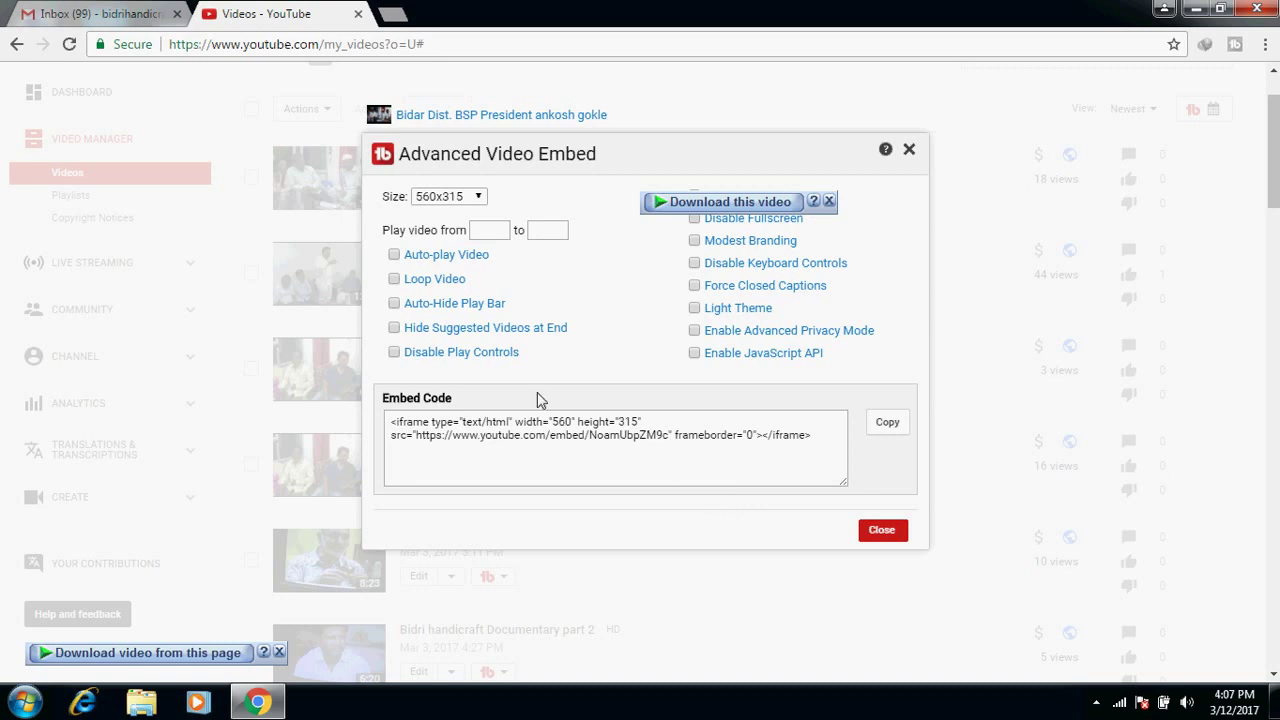
left_click(394, 255)
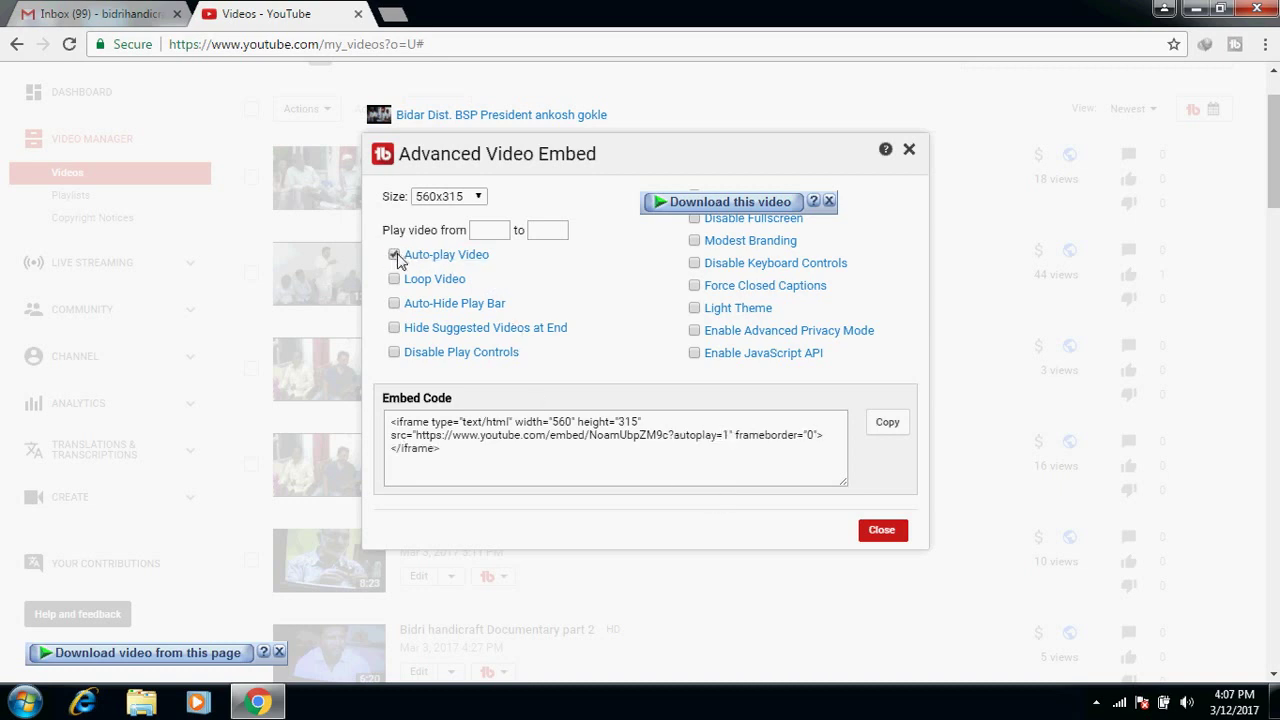
left_click(394, 255)
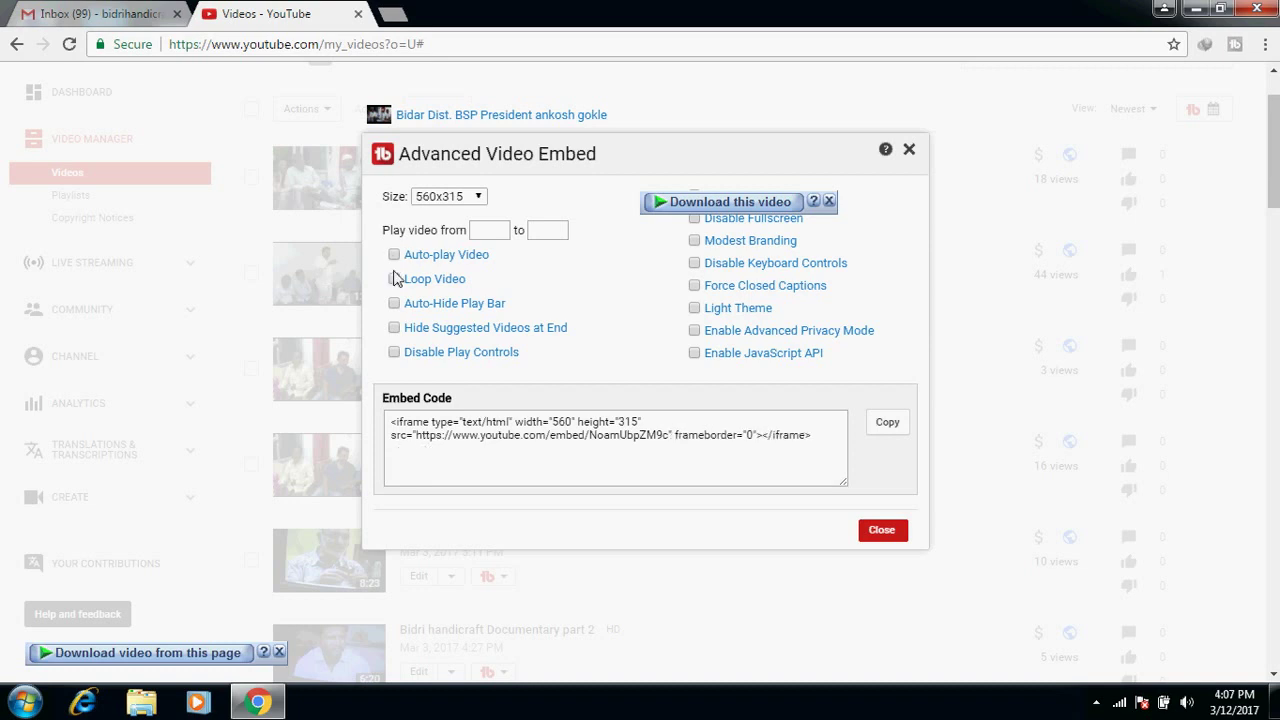
left_click(394, 280)
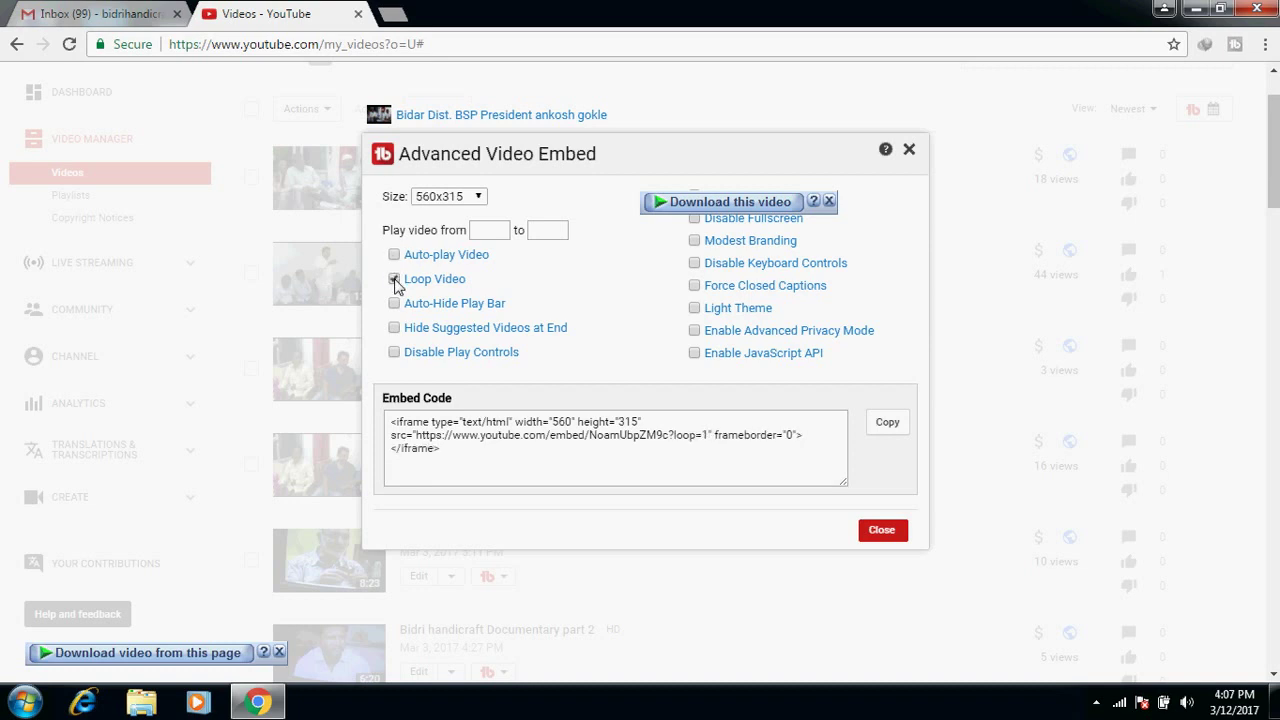
left_click(394, 280)
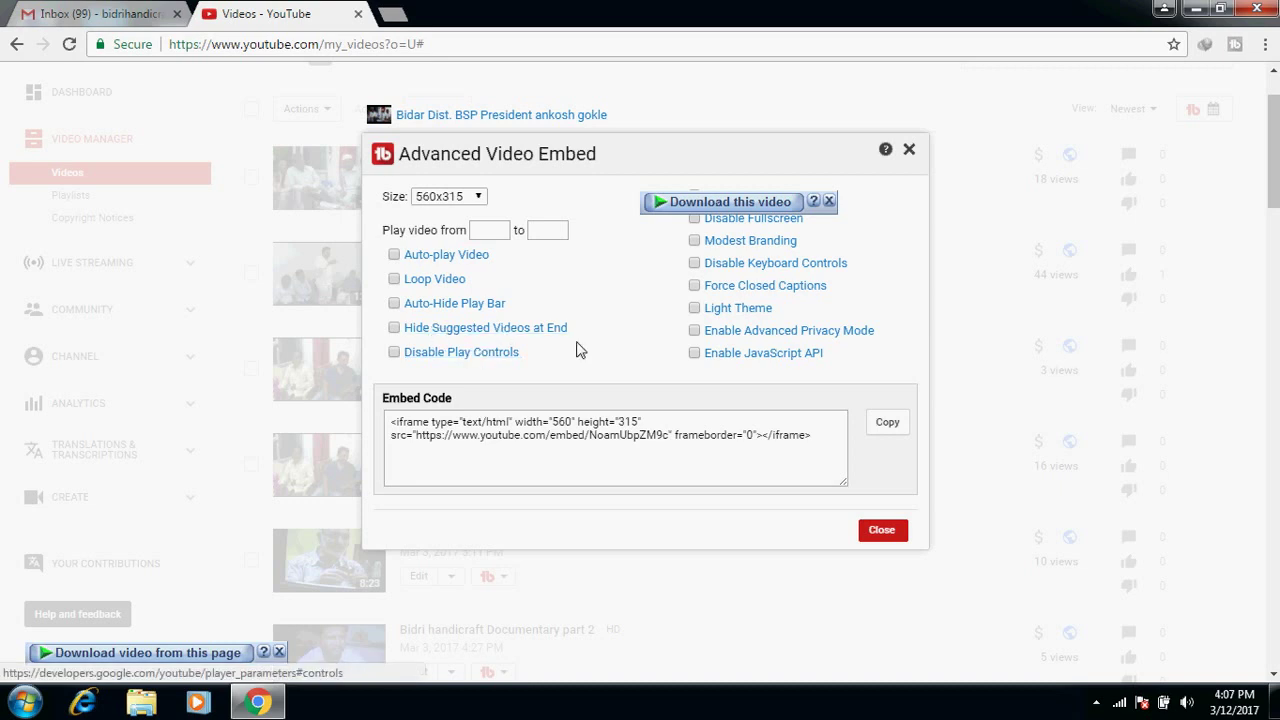
Select the iframe embed code of the newest video and close Advanced Embed.
left_click(829, 204)
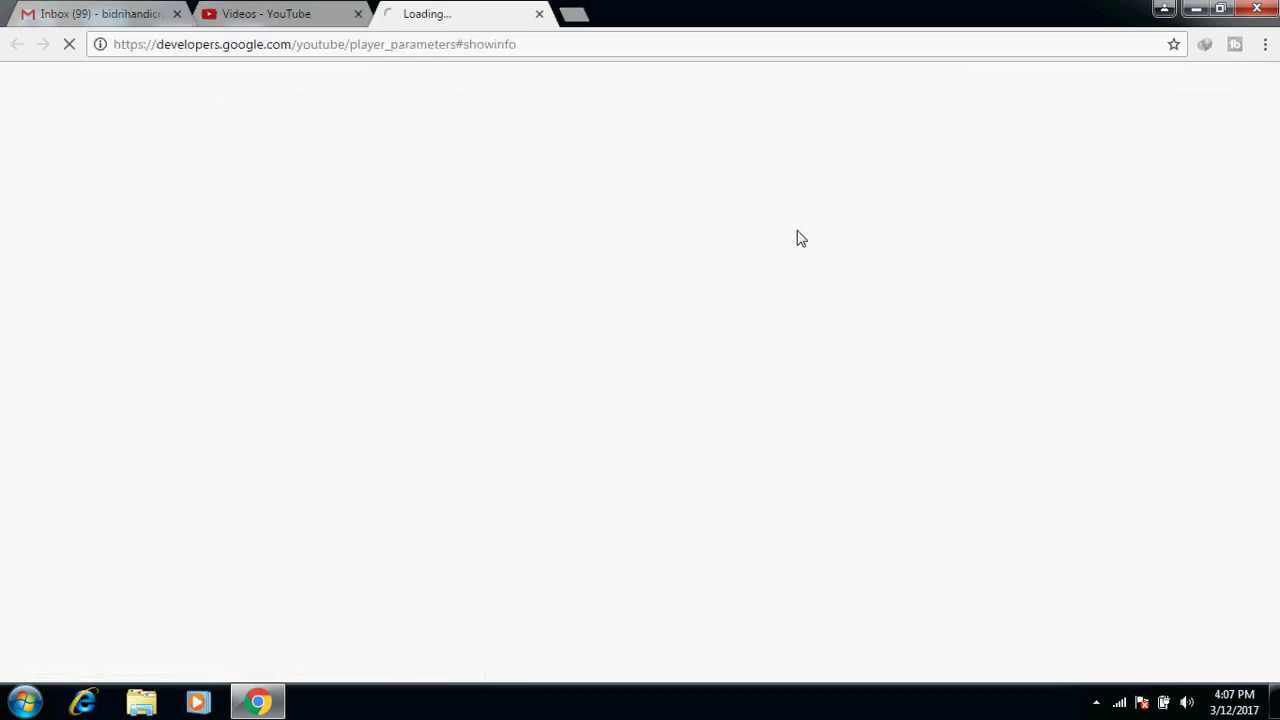
left_click(537, 11)
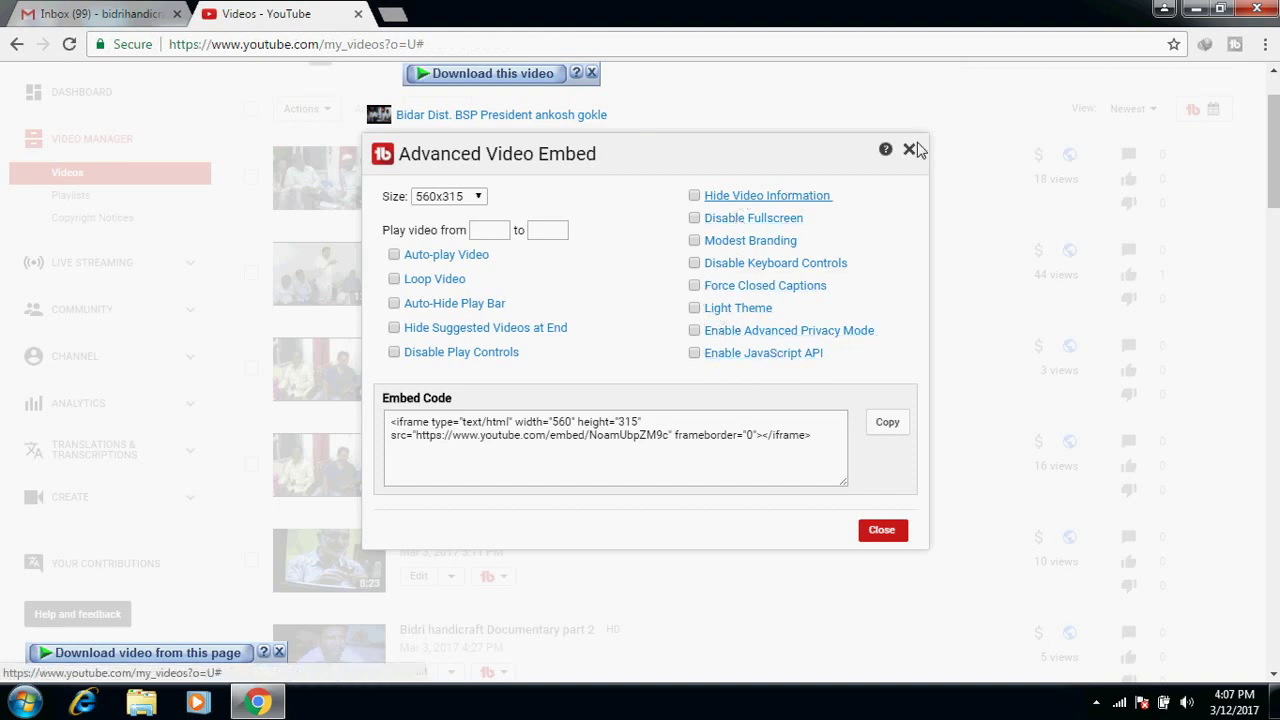
left_click(572, 447)
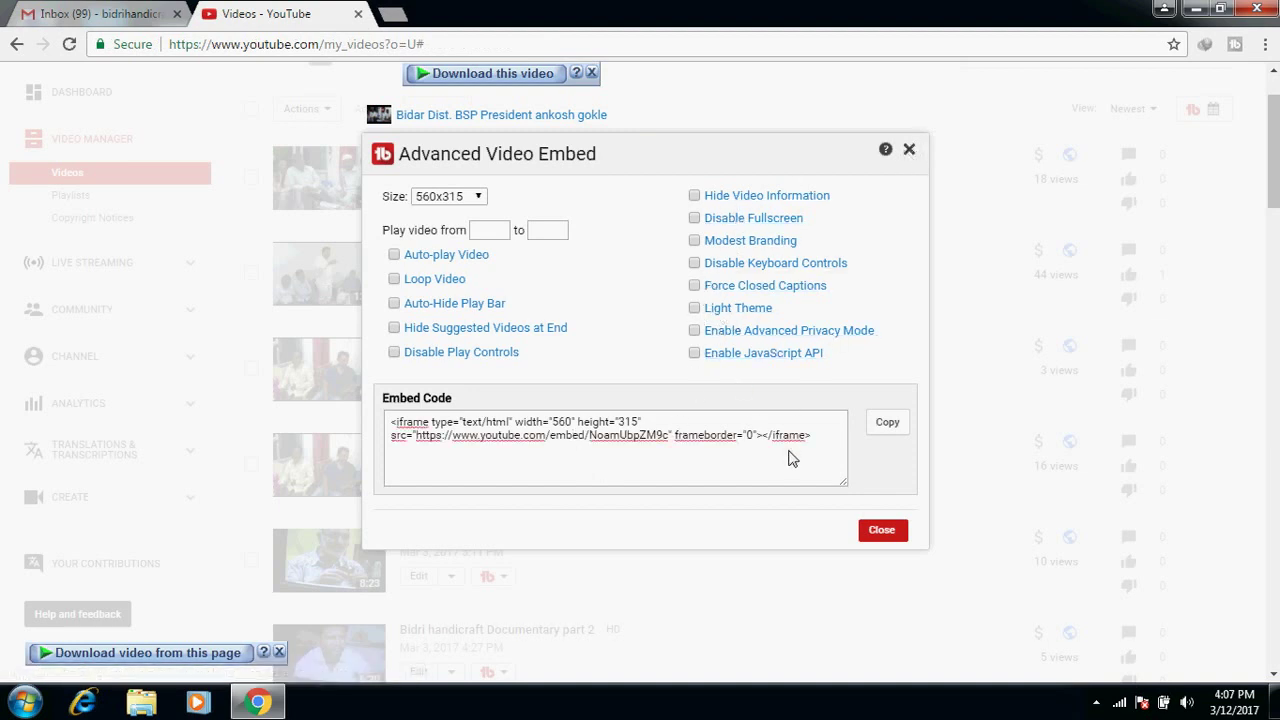
left_click_drag(789, 449, 428, 422)
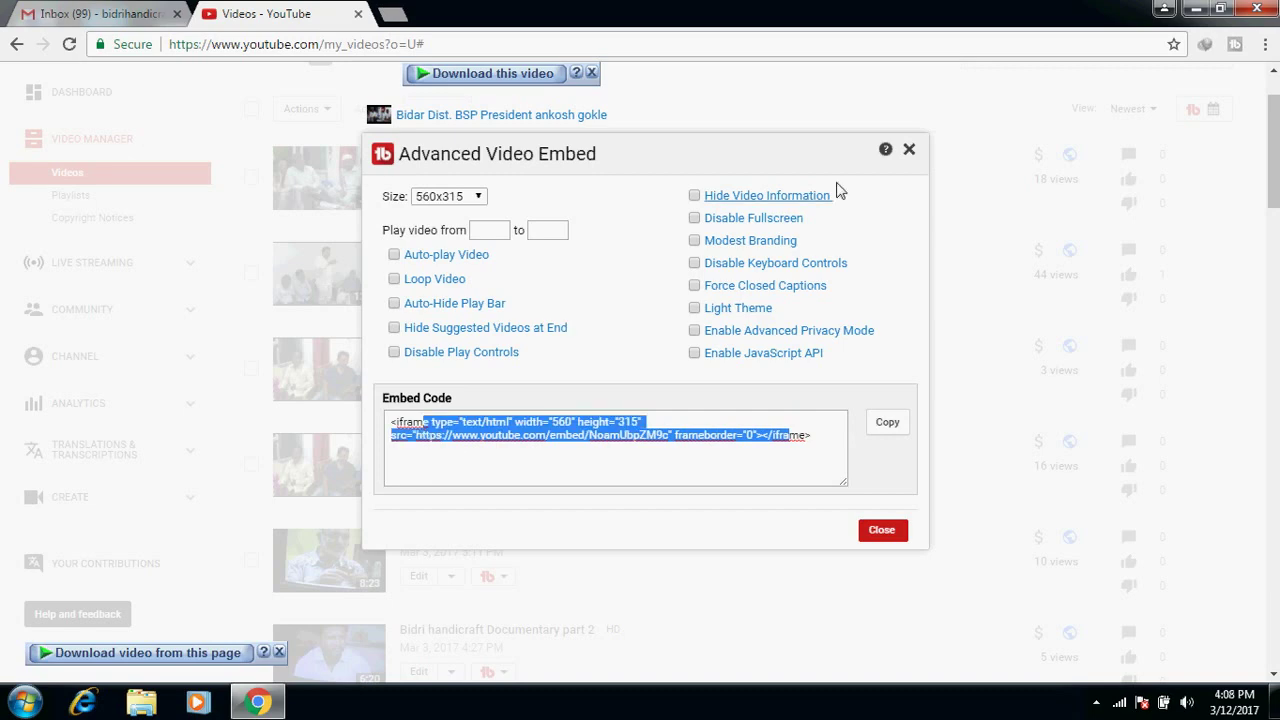
left_click(909, 149)
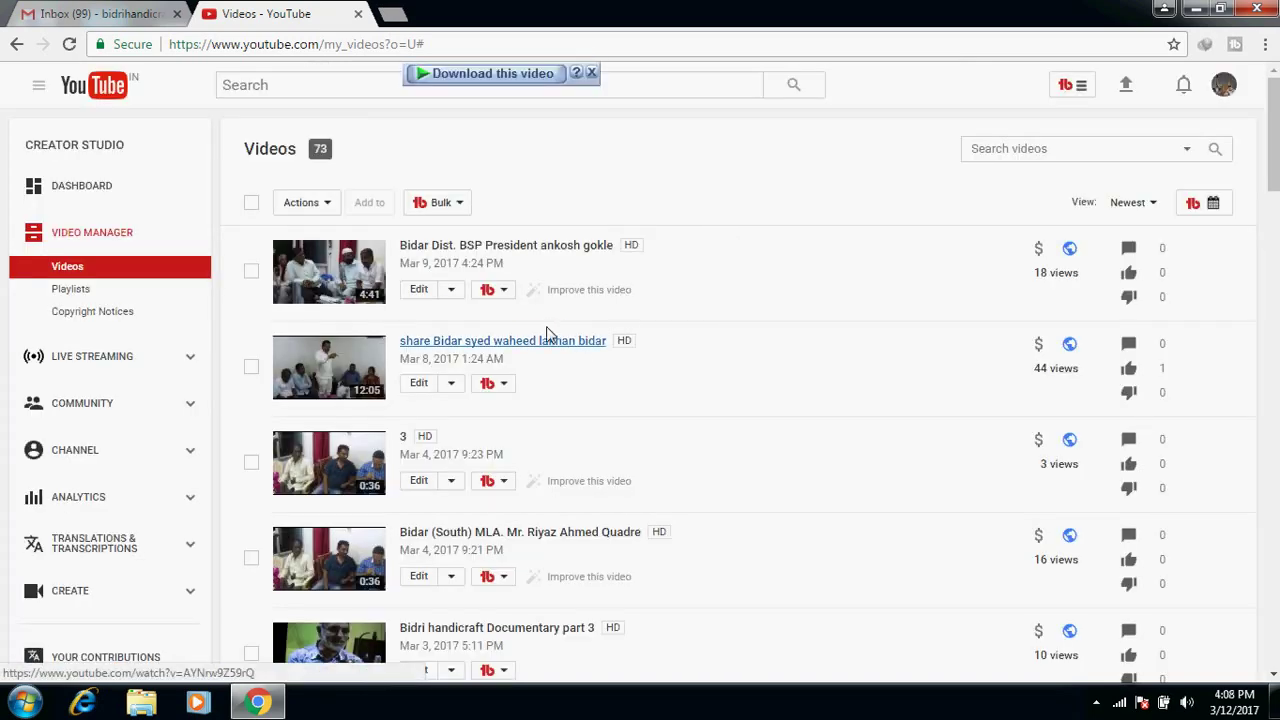
Export all comments from the newest video to a CSV file with TubeBuddy's Export Comments.
left_click(504, 290)
scroll(636, 432, "down", 1)
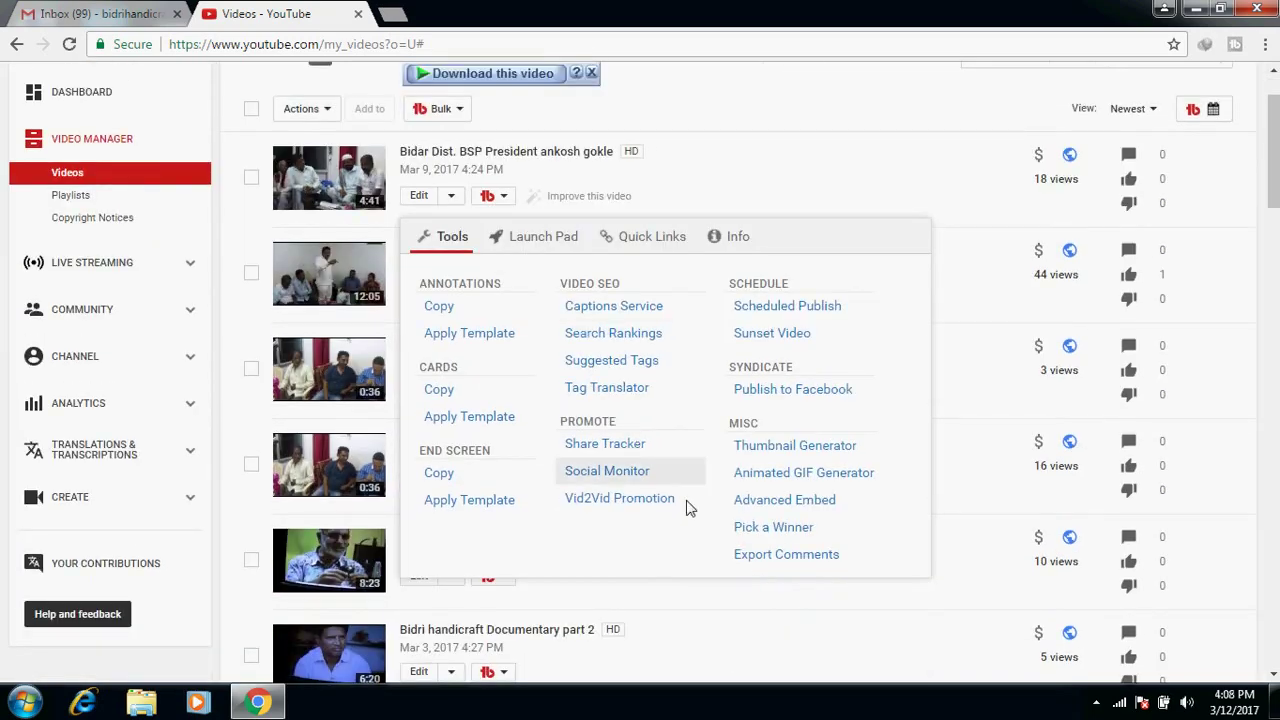
left_click(778, 556)
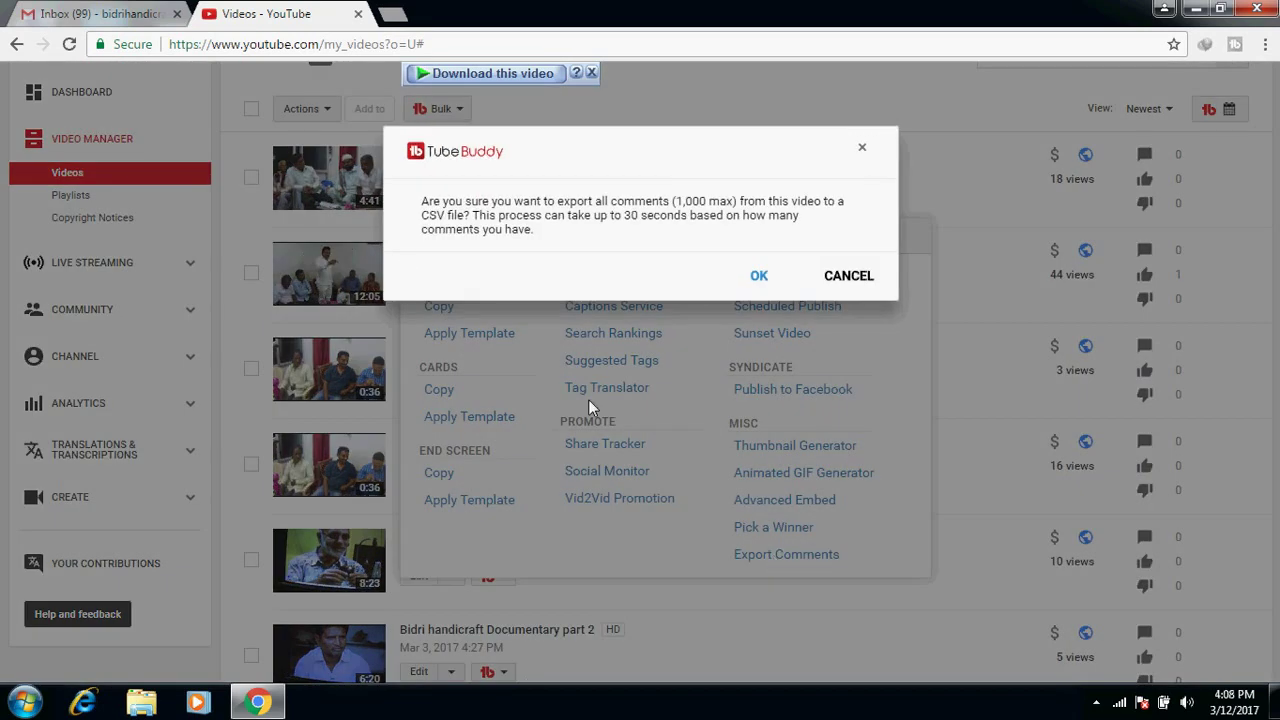
left_click(757, 276)
Show the bulk options and the newest video's edit and TubeBuddy tool options, and open the TubeBuddy website.
scroll(609, 374, "up", 1)
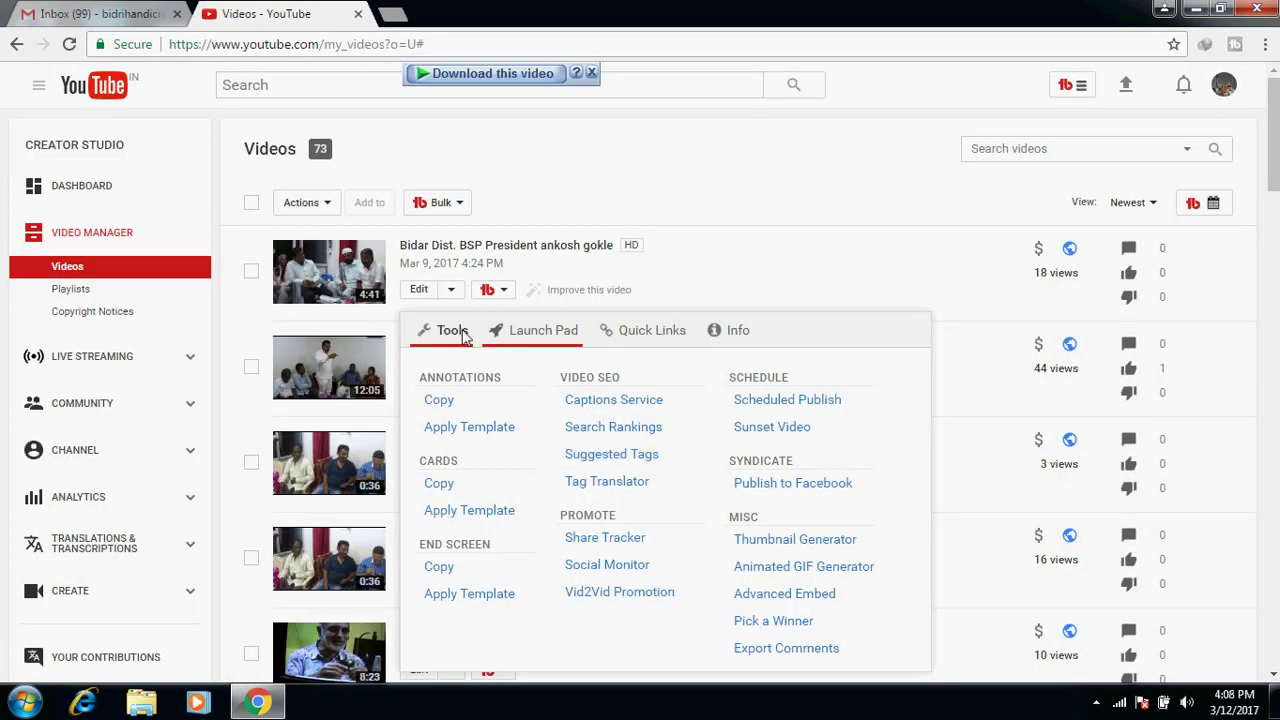
left_click(462, 204)
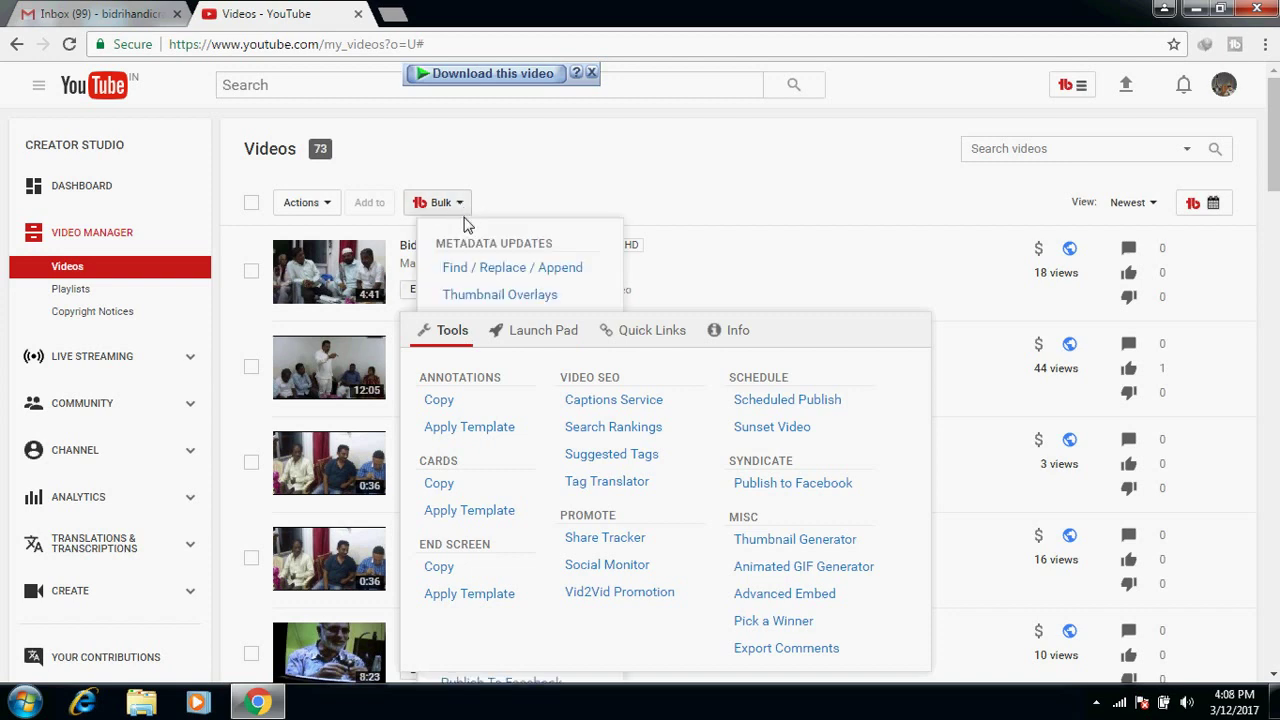
left_click(511, 170)
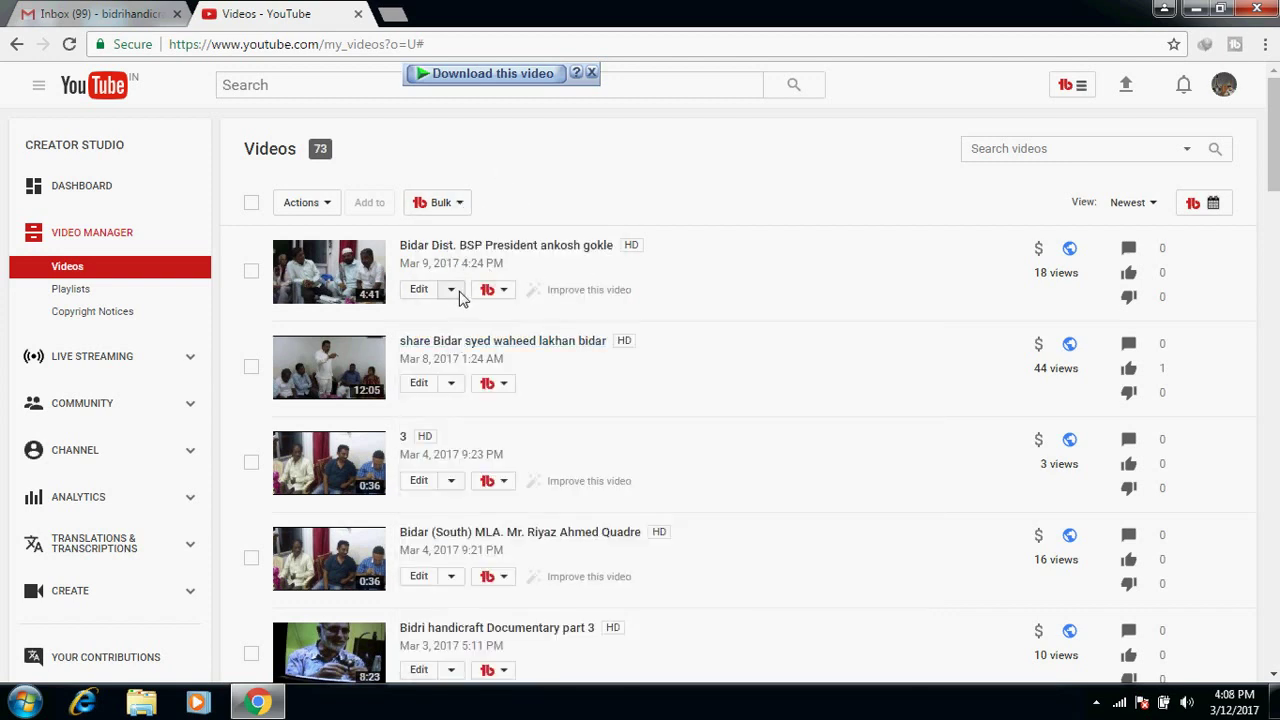
left_click(452, 290)
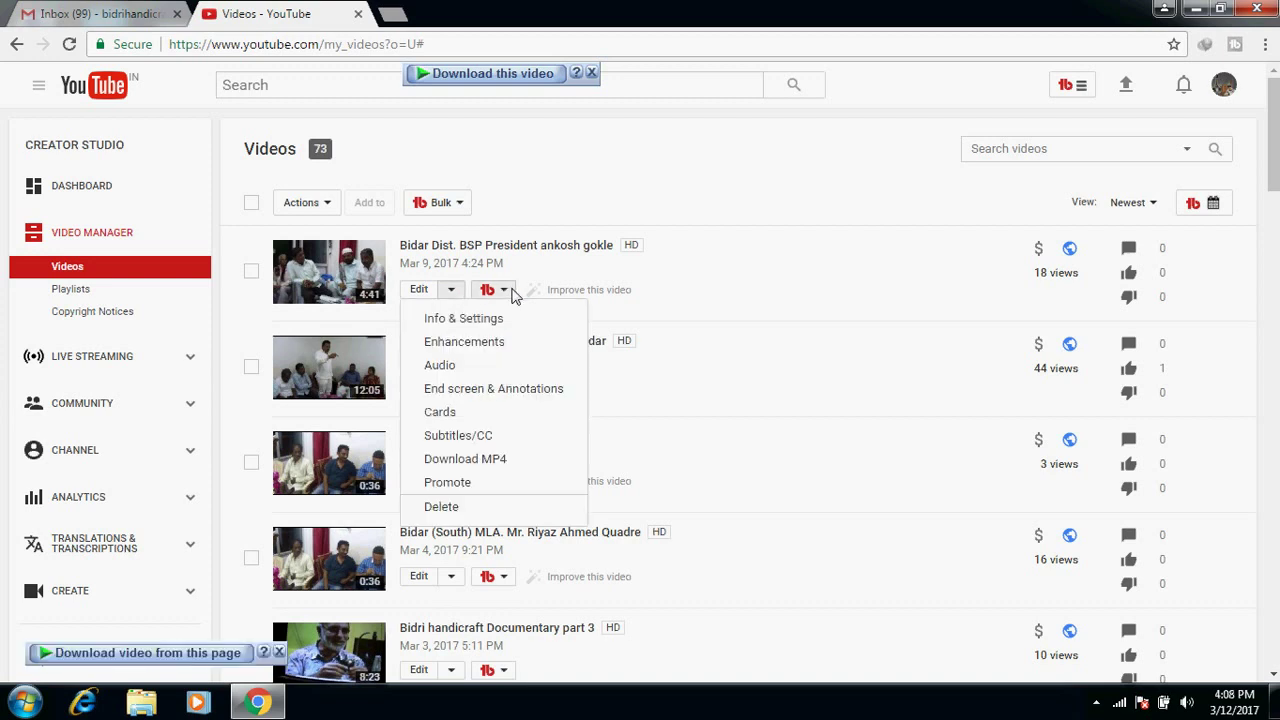
left_click(500, 290)
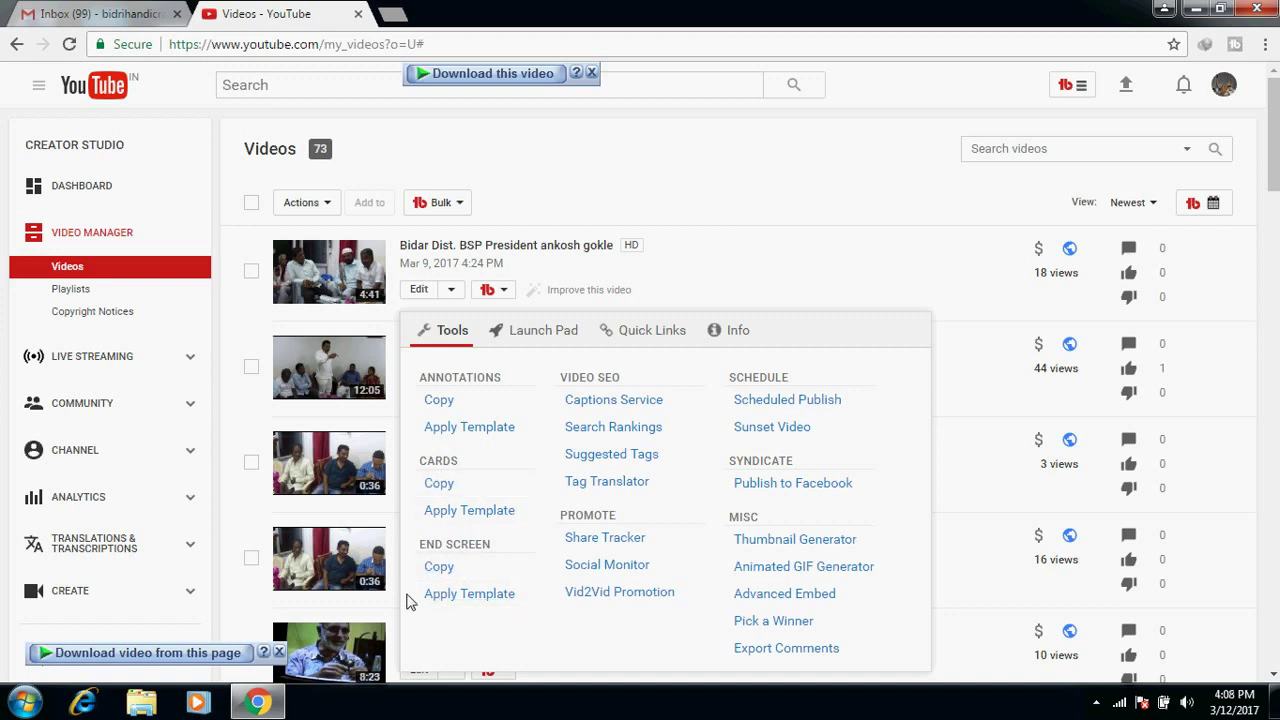
left_click(470, 572)
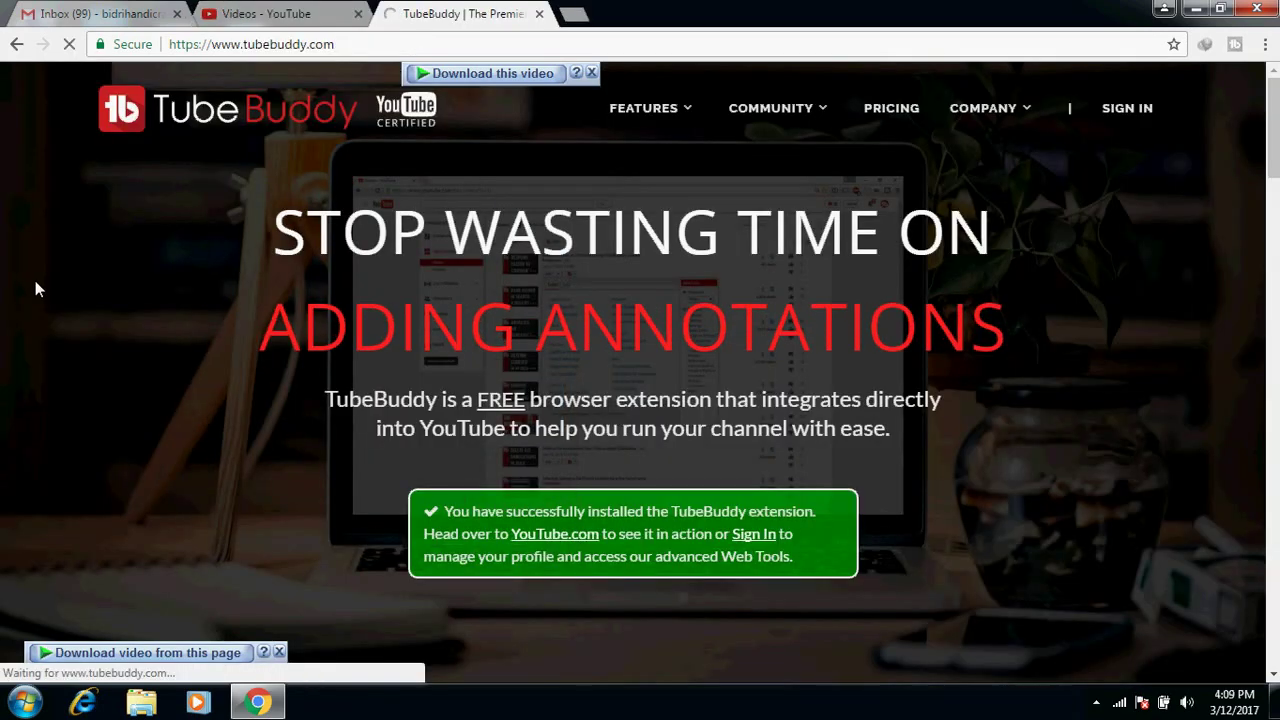